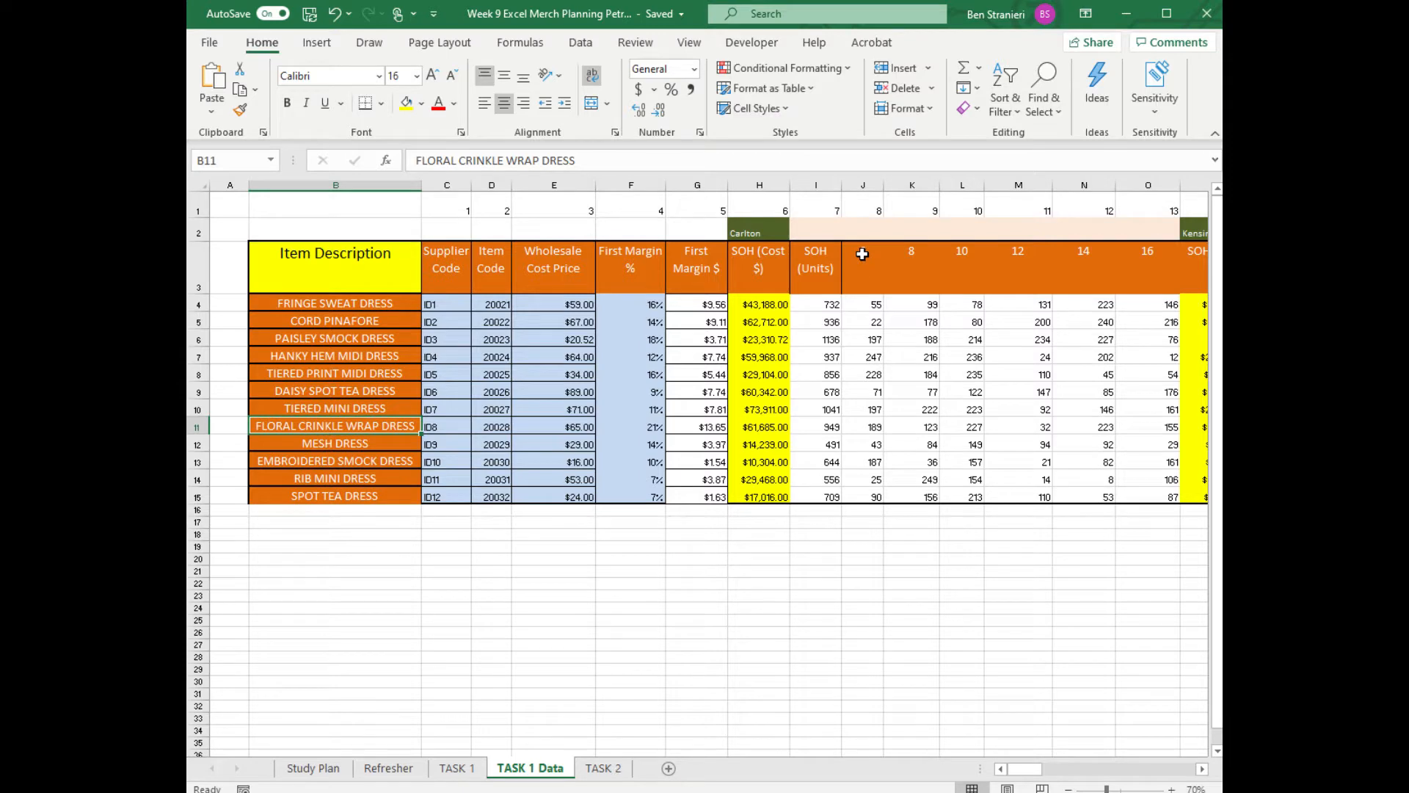
Step: Examine the supplier, item code, cost, margin and Carlton stock cells for the first item on the TASK 1 Data sheet
click(455, 304)
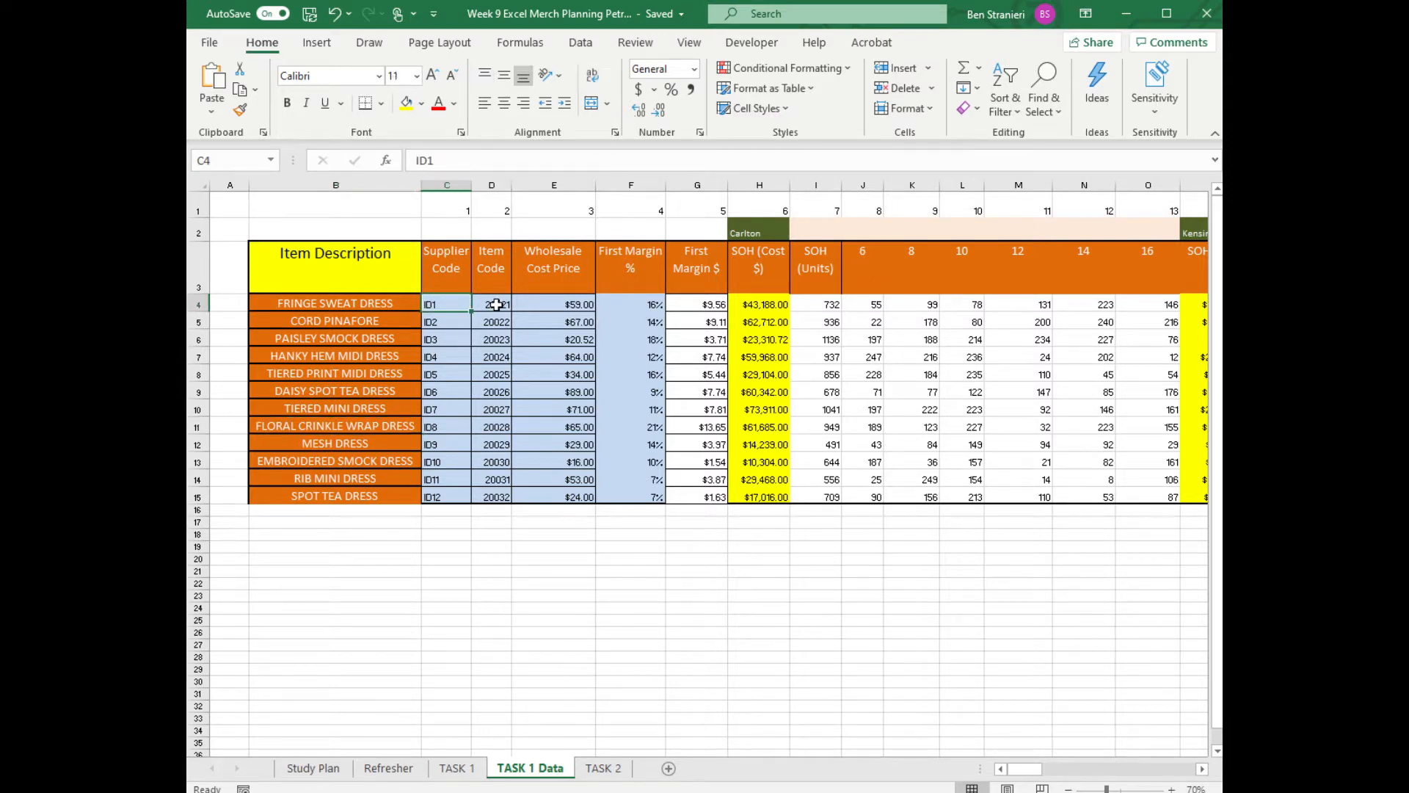
key(Right)
key(Right)
key(Right)
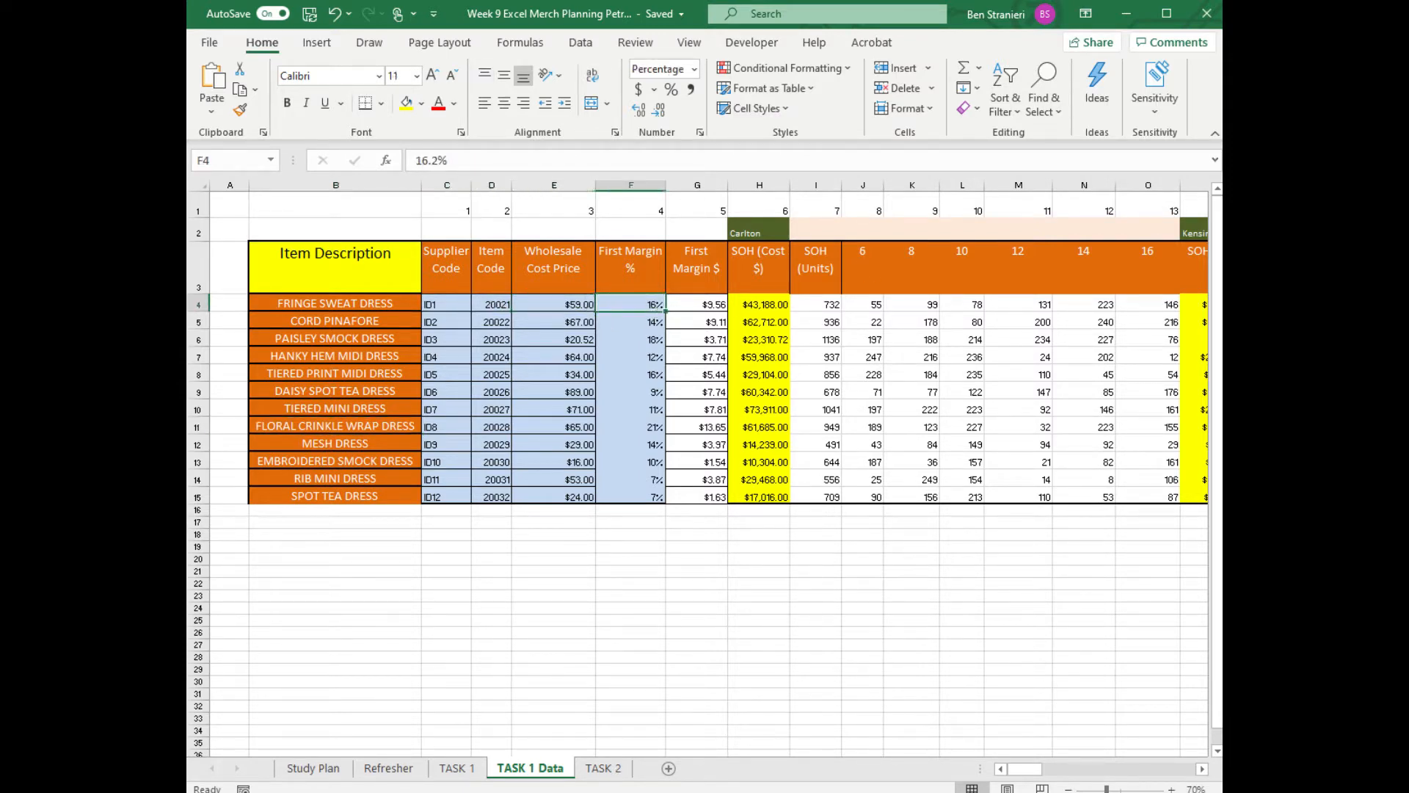
key(Right)
key(Right)
key(Right)
key(Left)
key(Left)
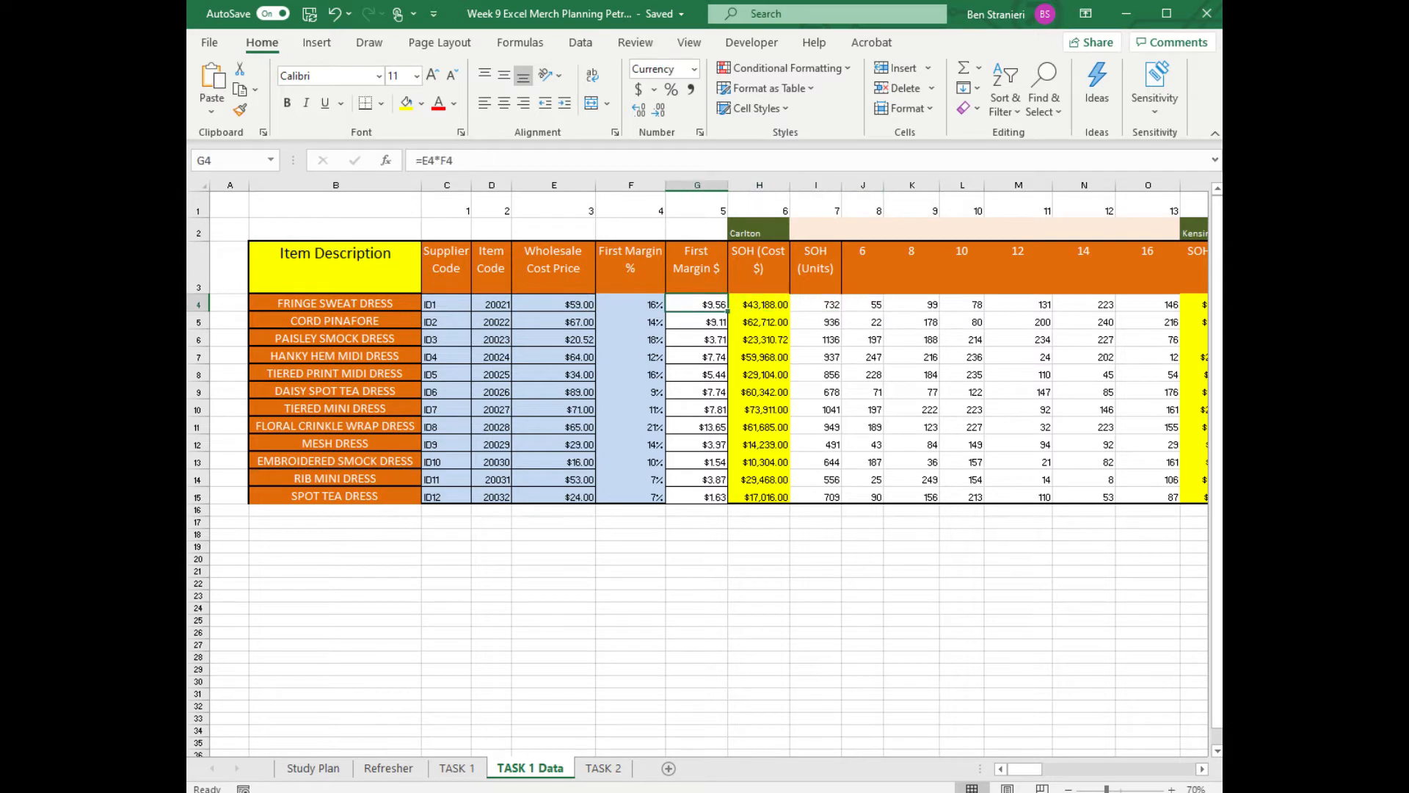
key(Right)
key(Up)
key(Up)
key(Right)
key(Right)
key(Right)
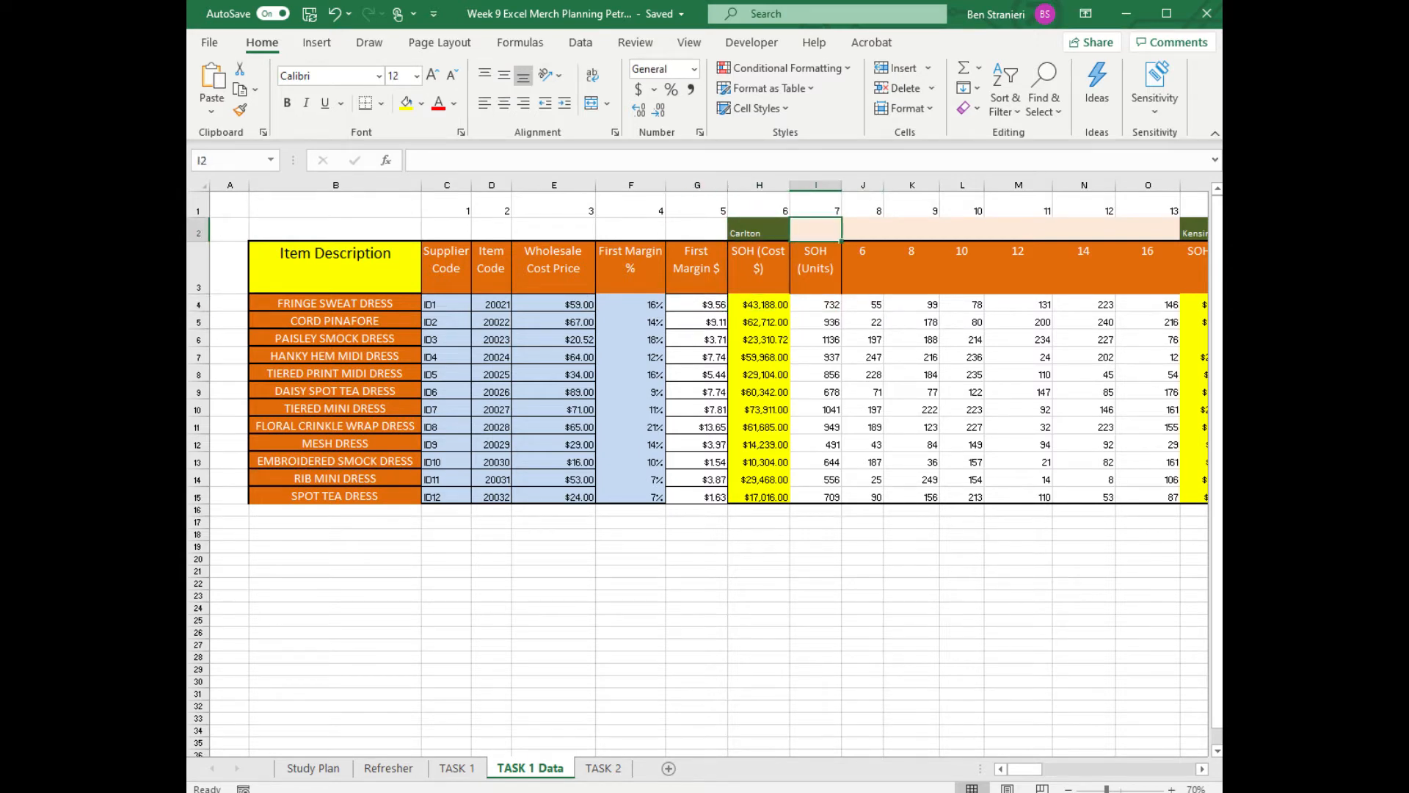
key(Left)
key(Down)
key(Down)
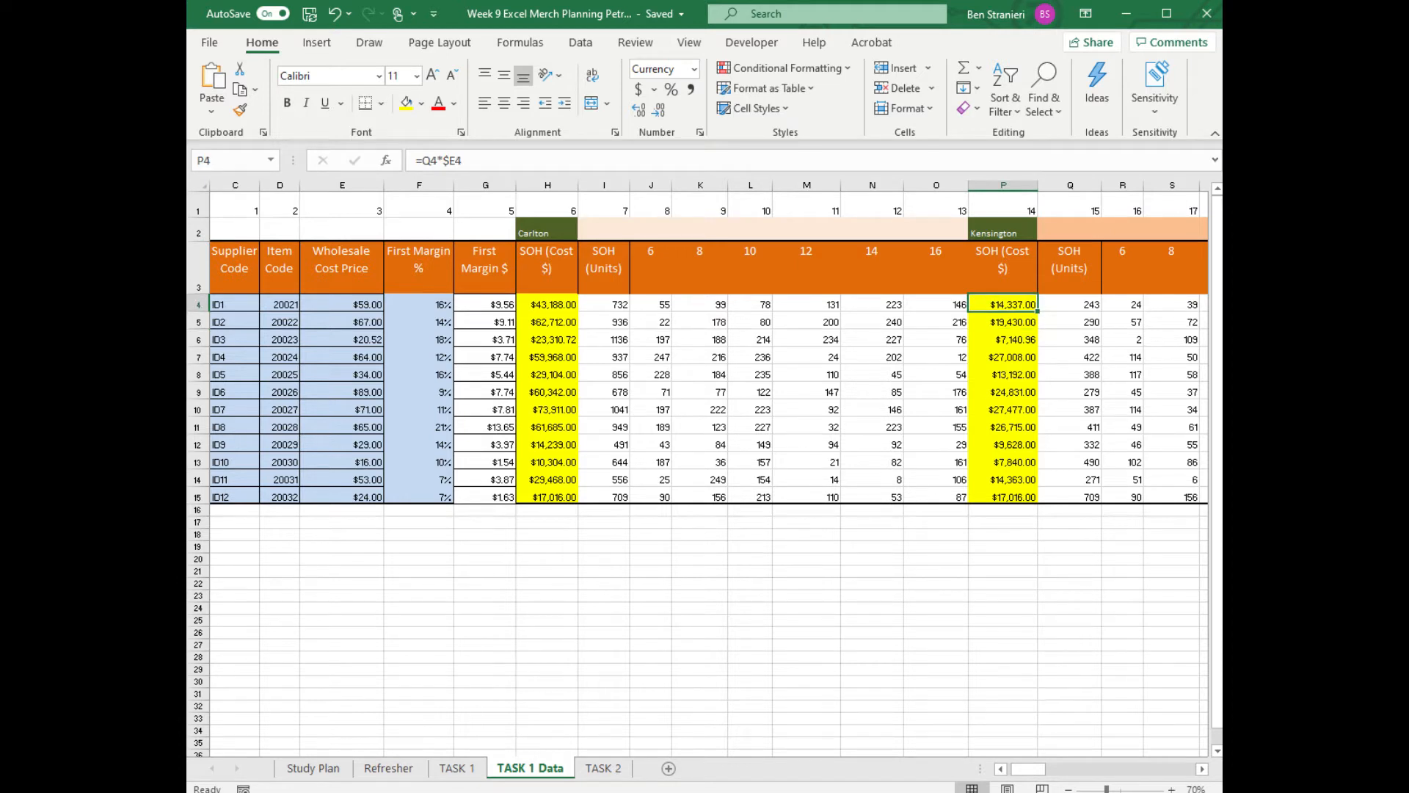
Step: Review row 4's SOH (Units) formula and the size quantities it adds up for the Carlton store
click(608, 305)
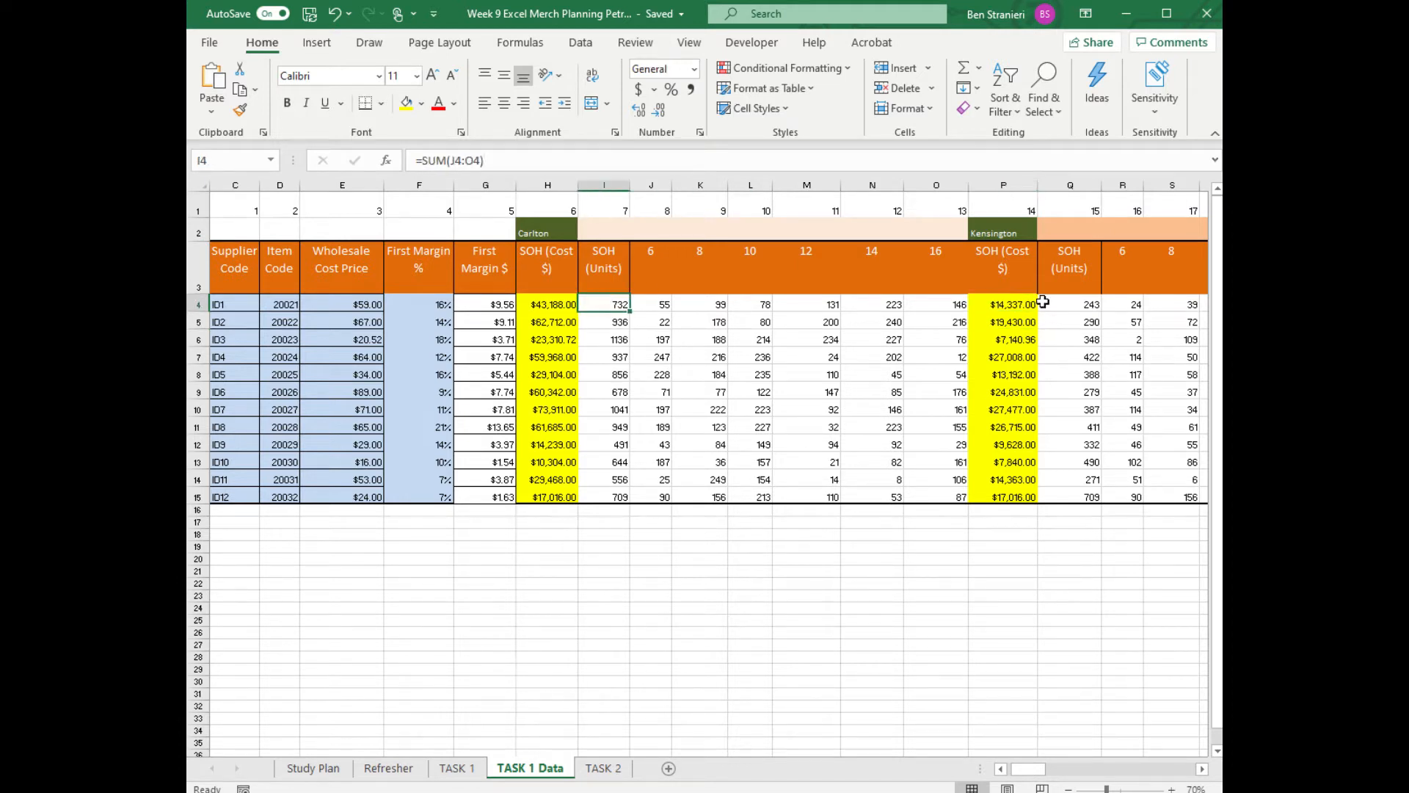
key(Right)
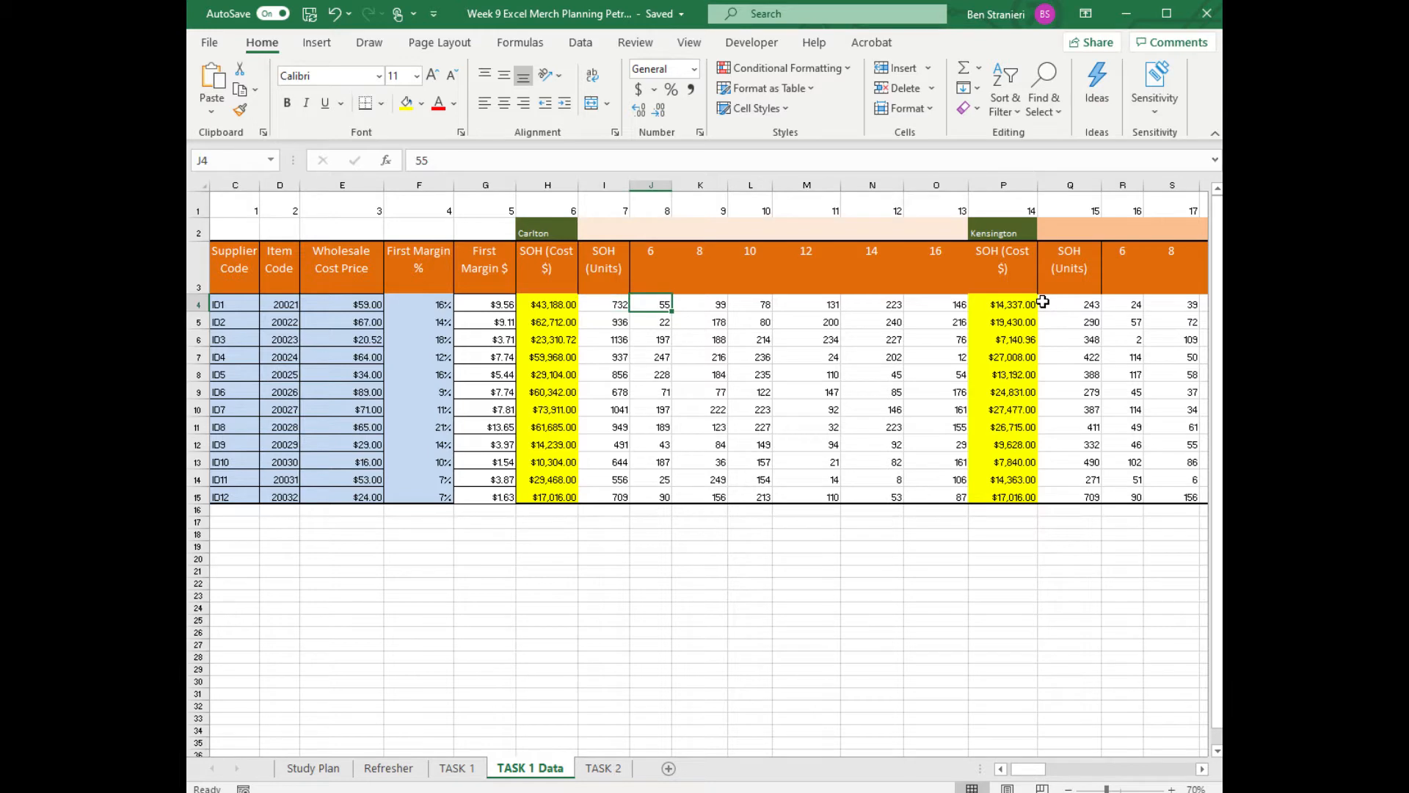
key(Left)
key(Left)
key(Left)
key(Left)
key(Left)
key(Left)
key(Left)
key(Left)
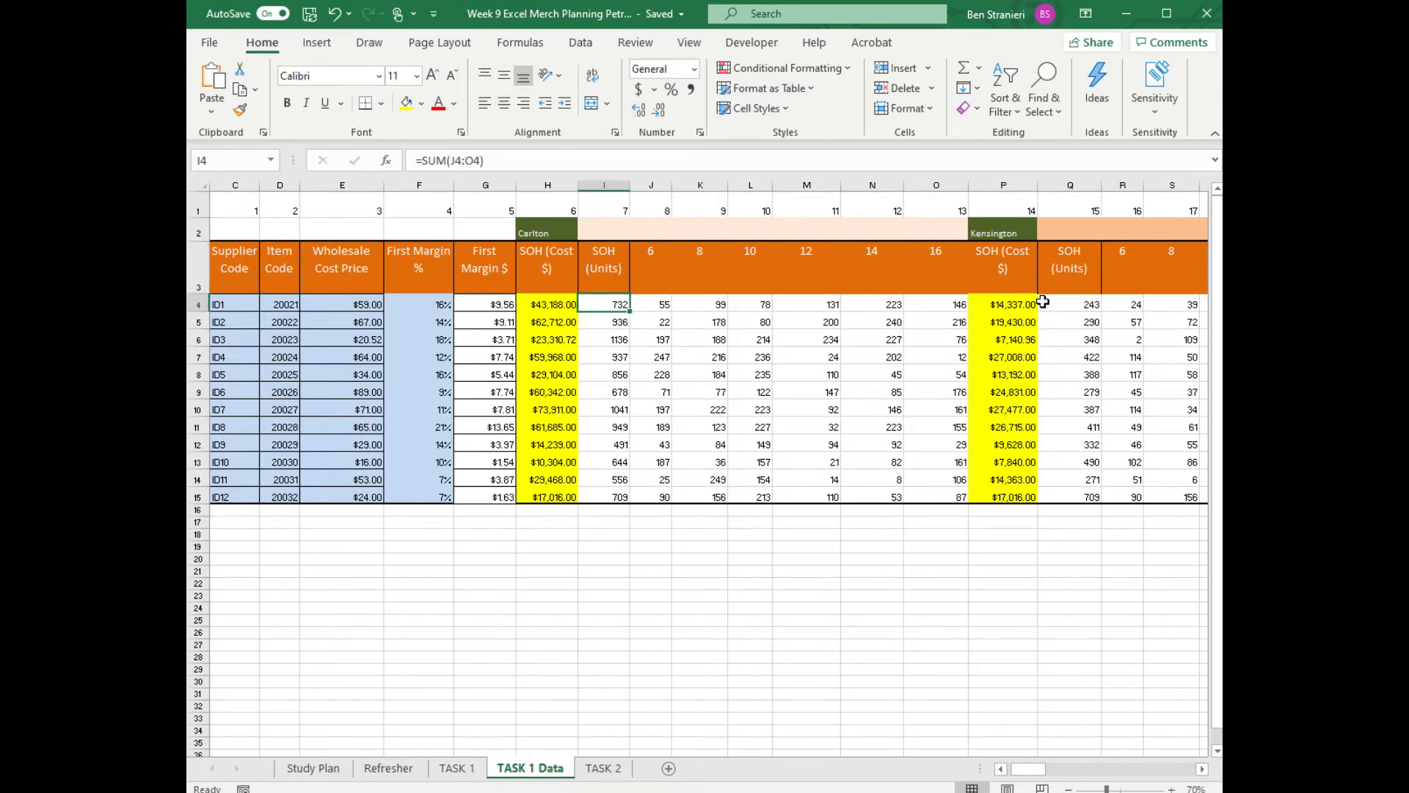
key(Right)
key(Right)
key(Right)
key(Right)
key(Right)
key(Right)
key(Right)
key(Right)
key(Right)
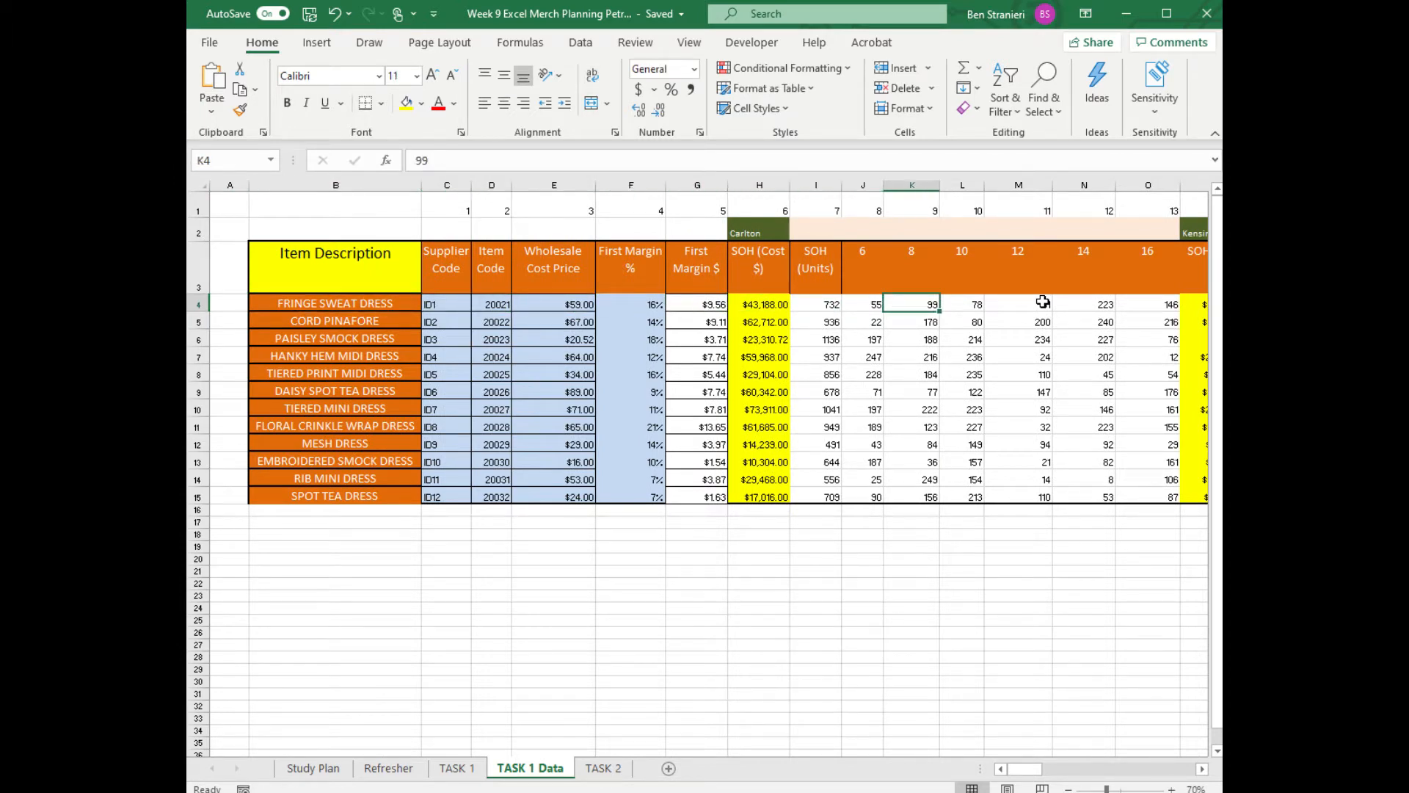
Step: Go to the named range OFF and fill its Item Description header cell with red
click(682, 562)
click(271, 160)
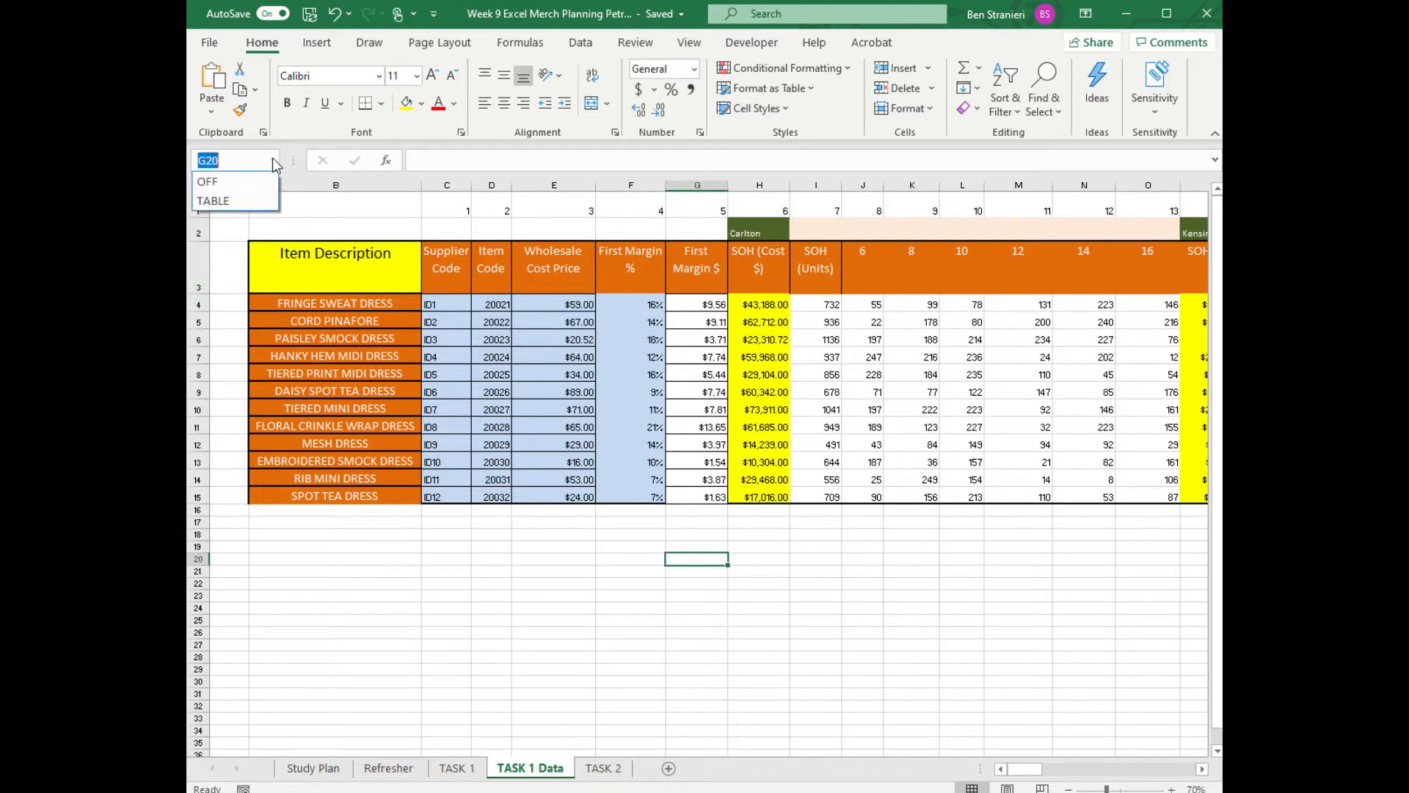
click(224, 184)
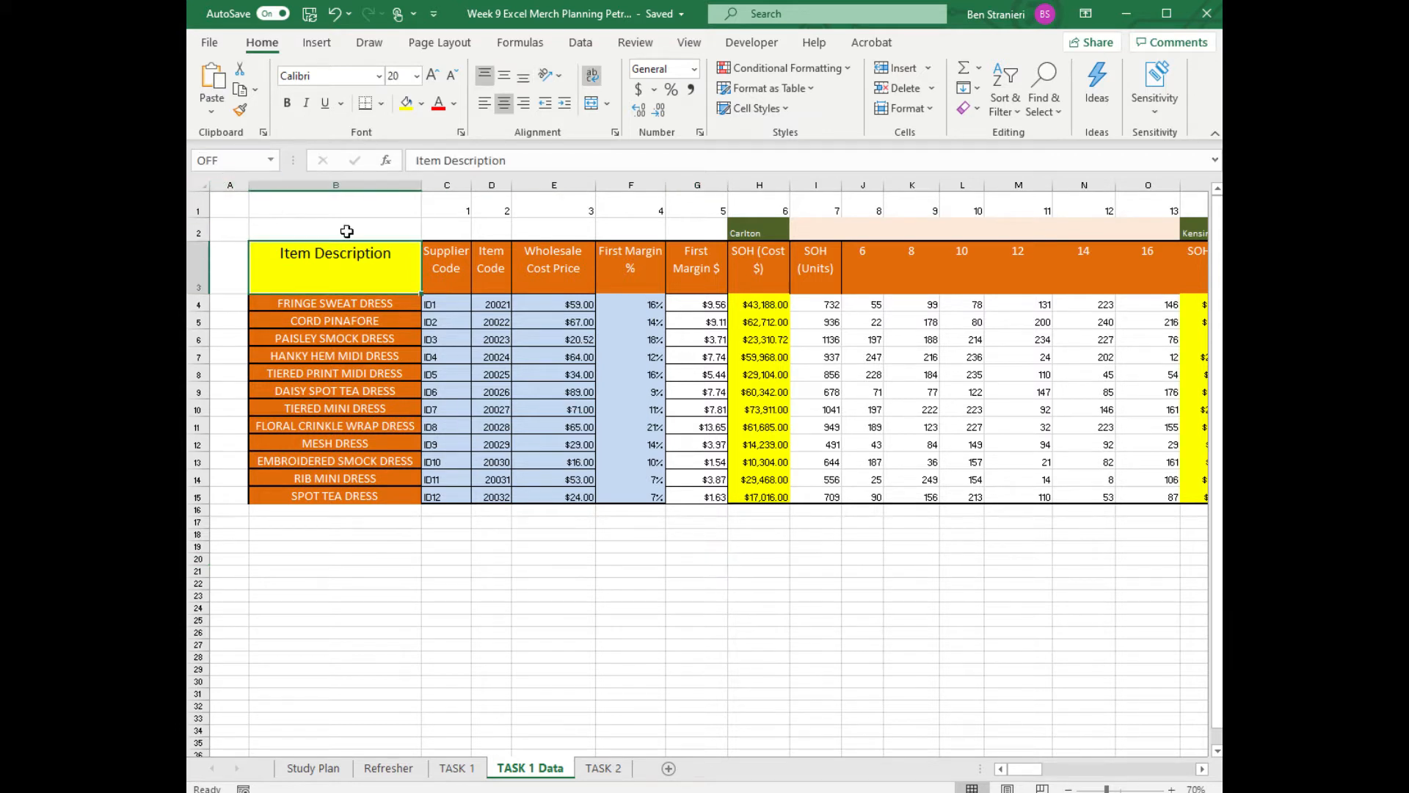
click(422, 104)
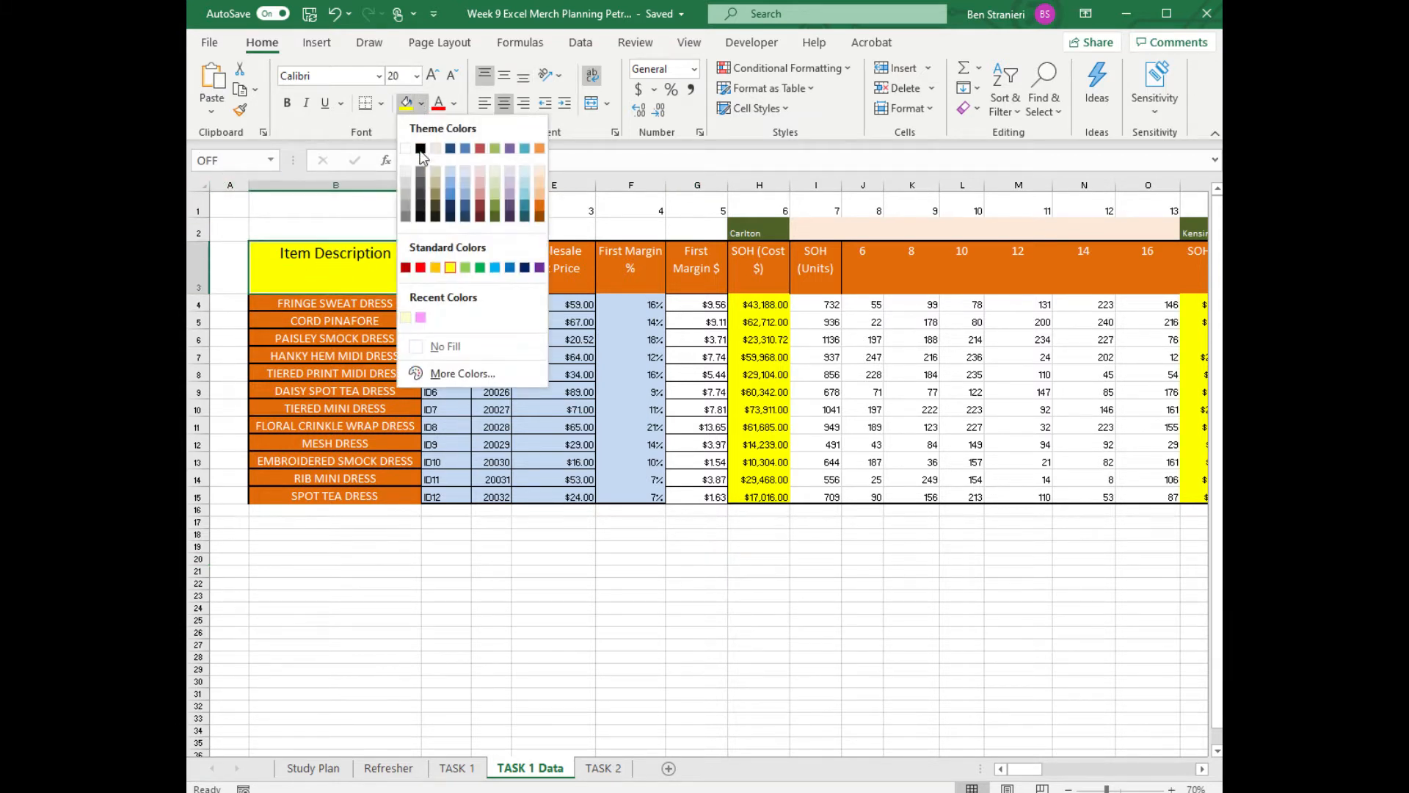
click(420, 268)
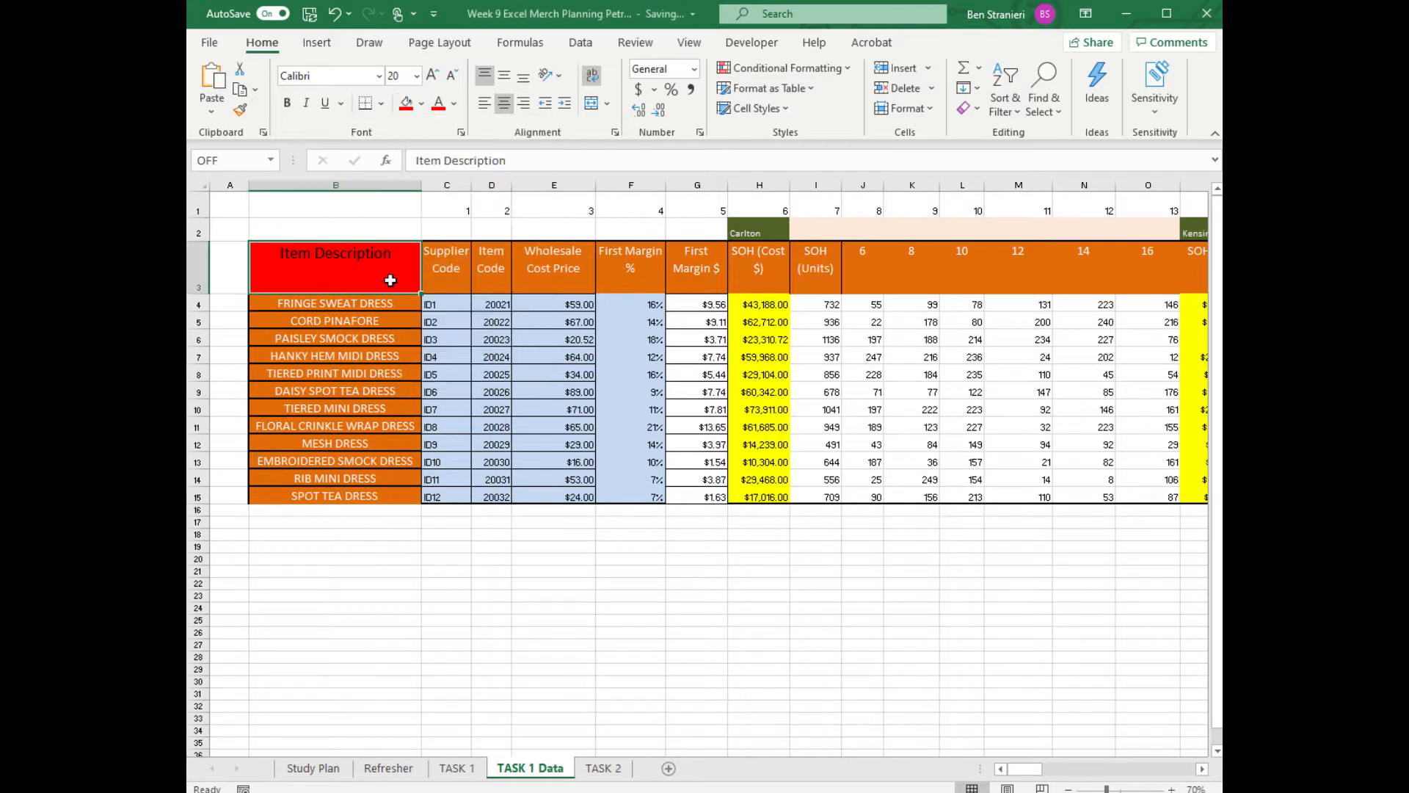
Step: Select the named range TABLE and check which item description cells it covers below the header
click(271, 160)
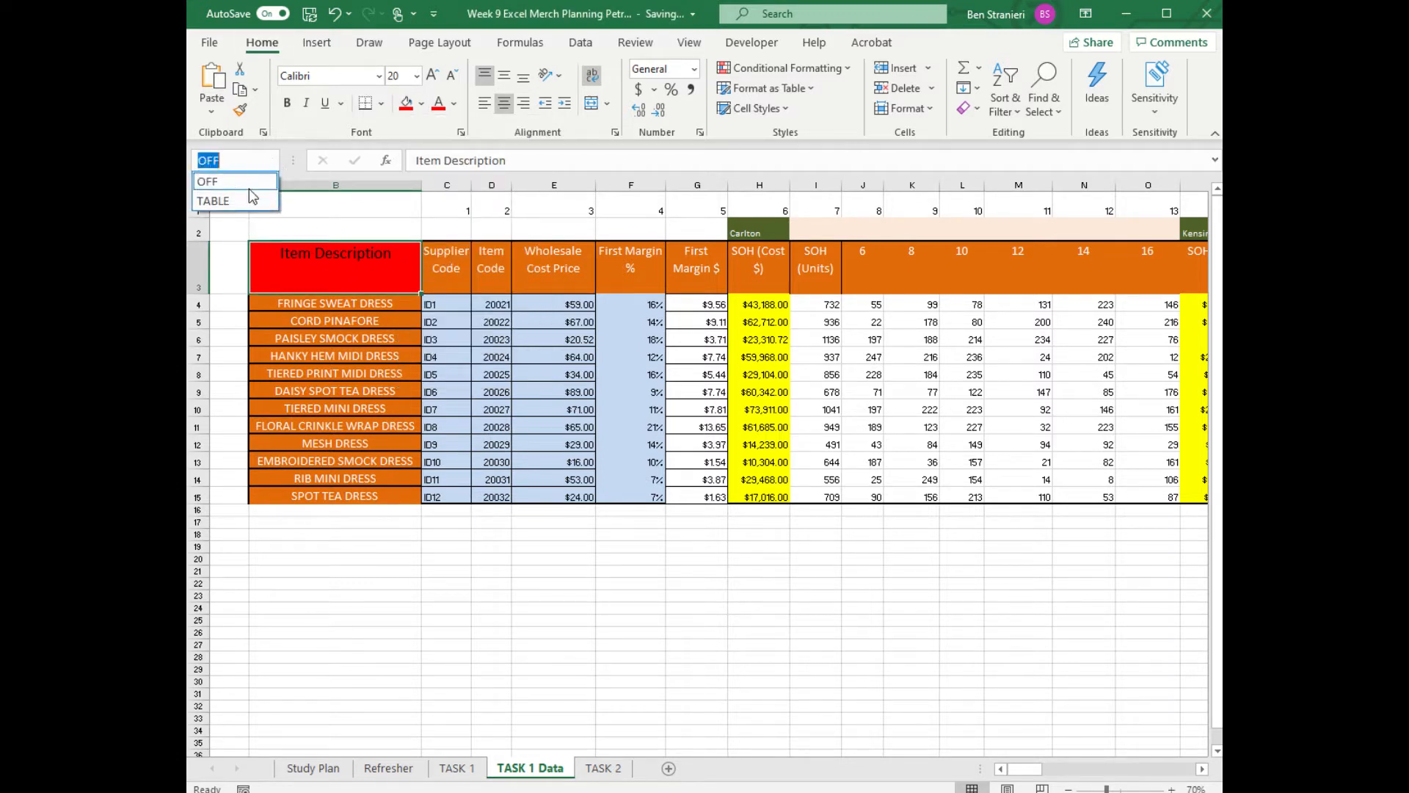
click(241, 199)
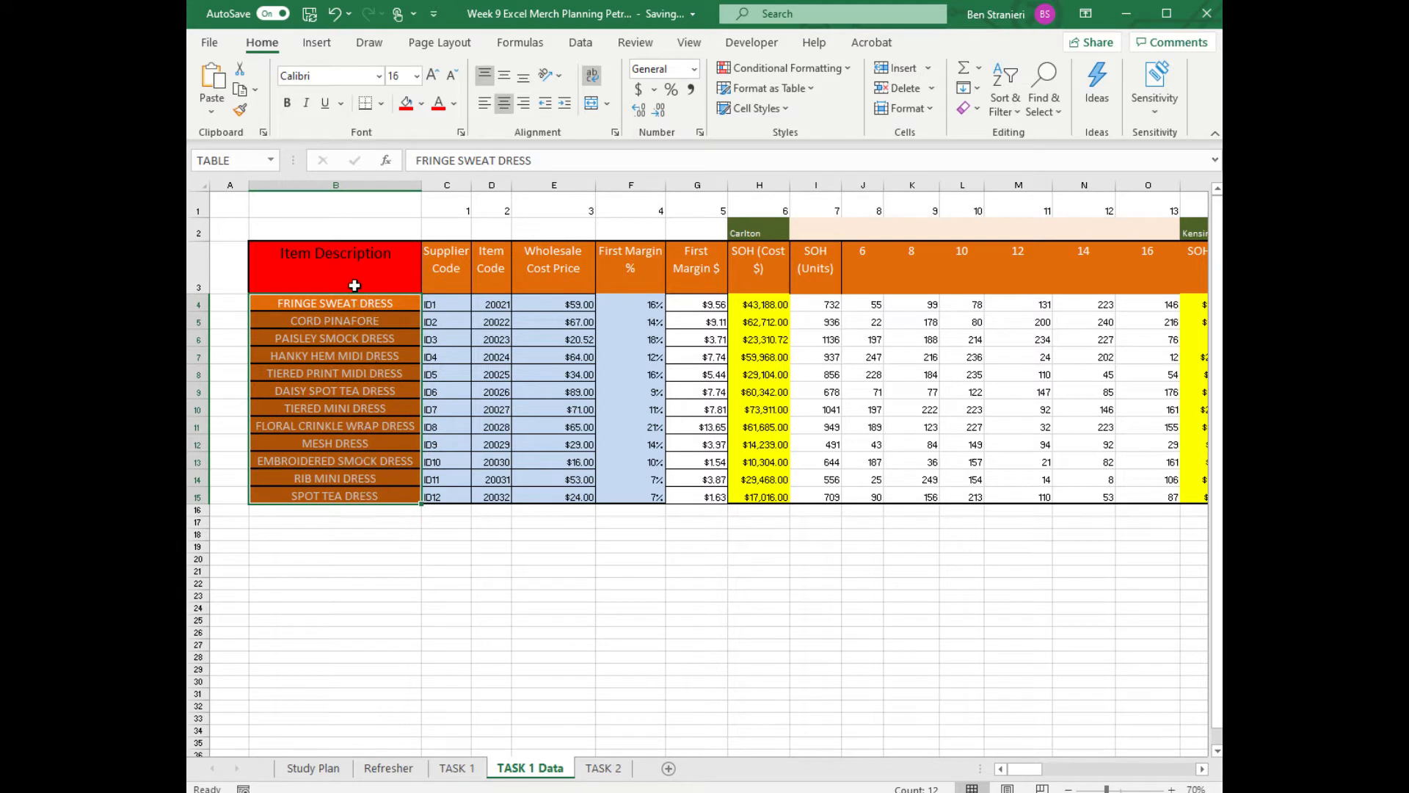
click(392, 274)
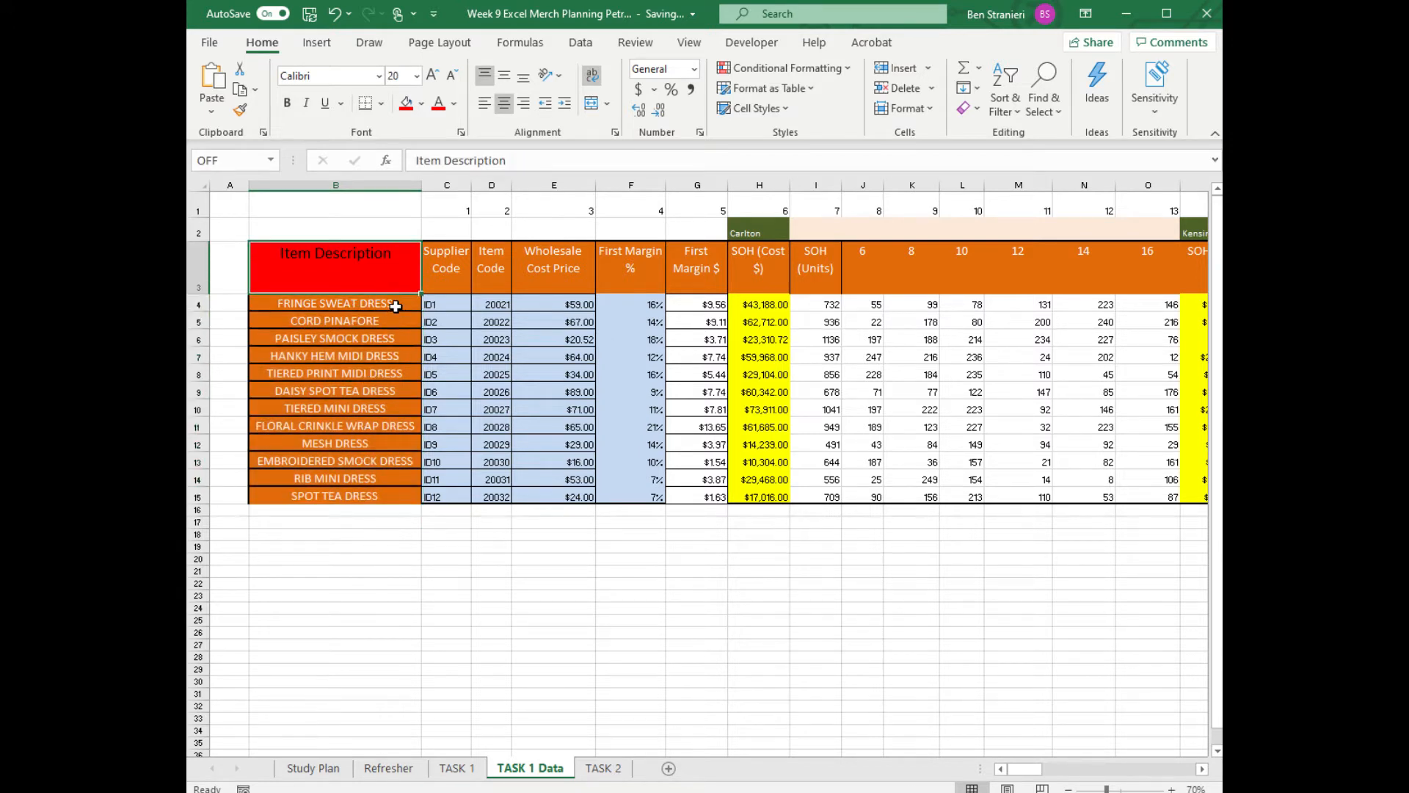
drag(394, 304, 394, 478)
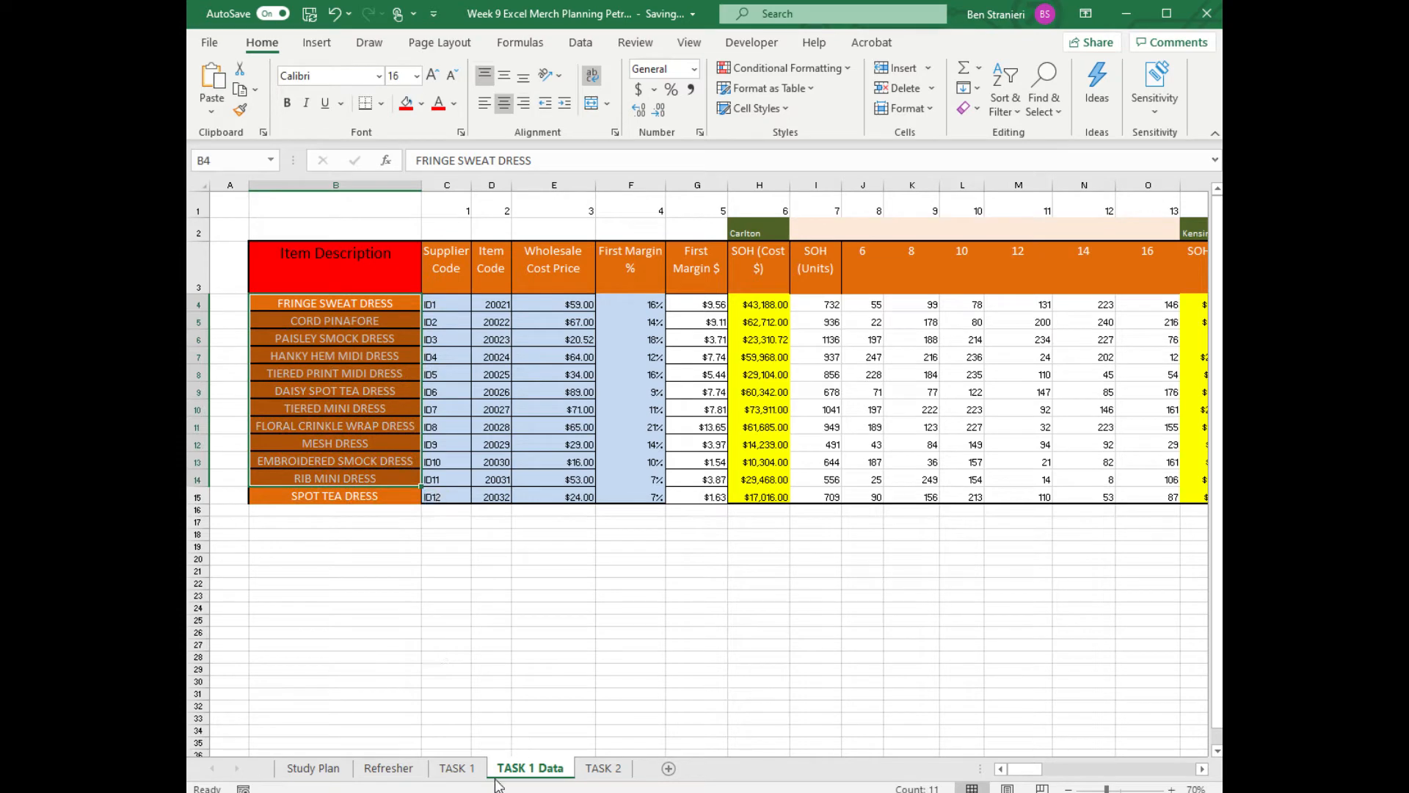
Step: Compare Carlton's SOH (Cost $) and SOH (Units) data in row 4 with the empty store table on the TASK 1 sheet
click(868, 305)
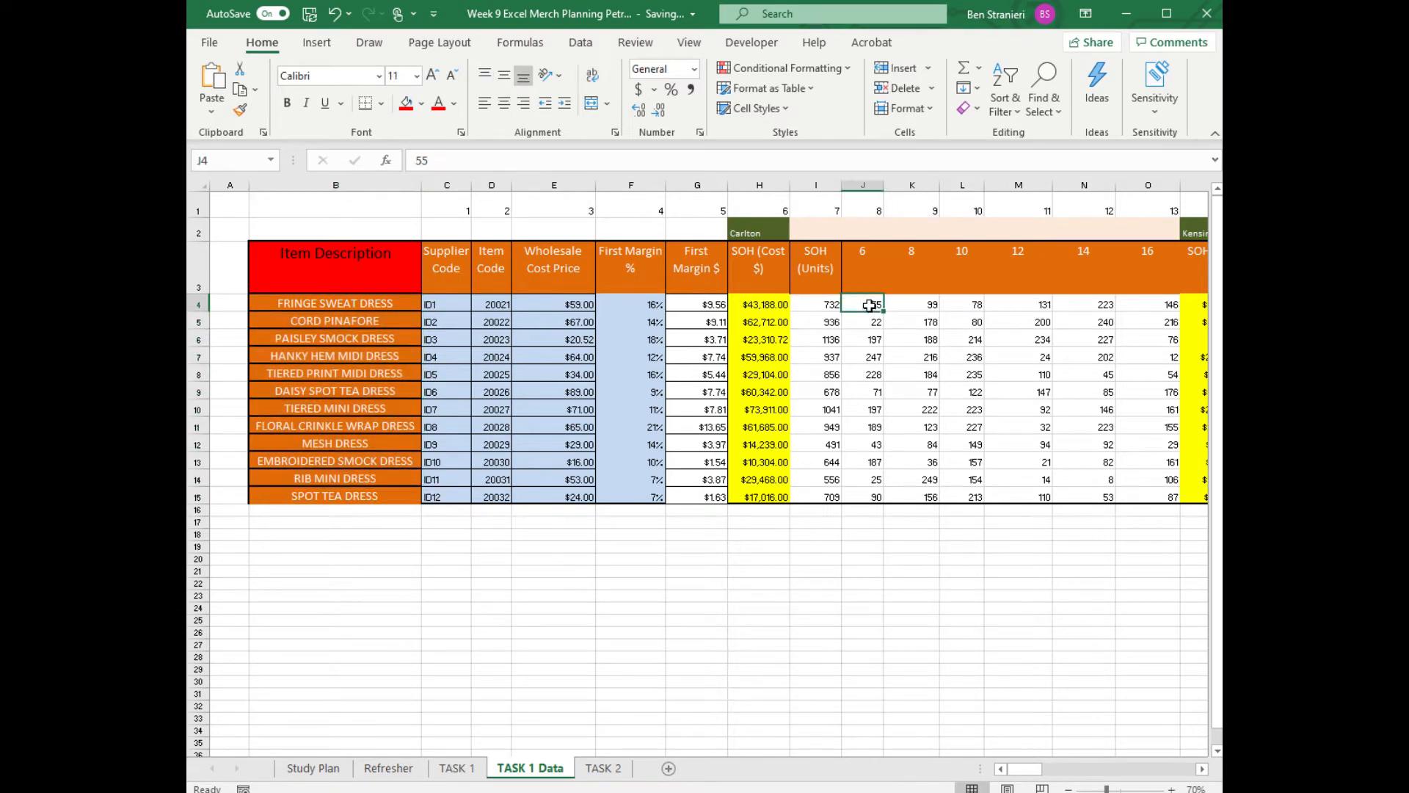
click(763, 304)
click(837, 301)
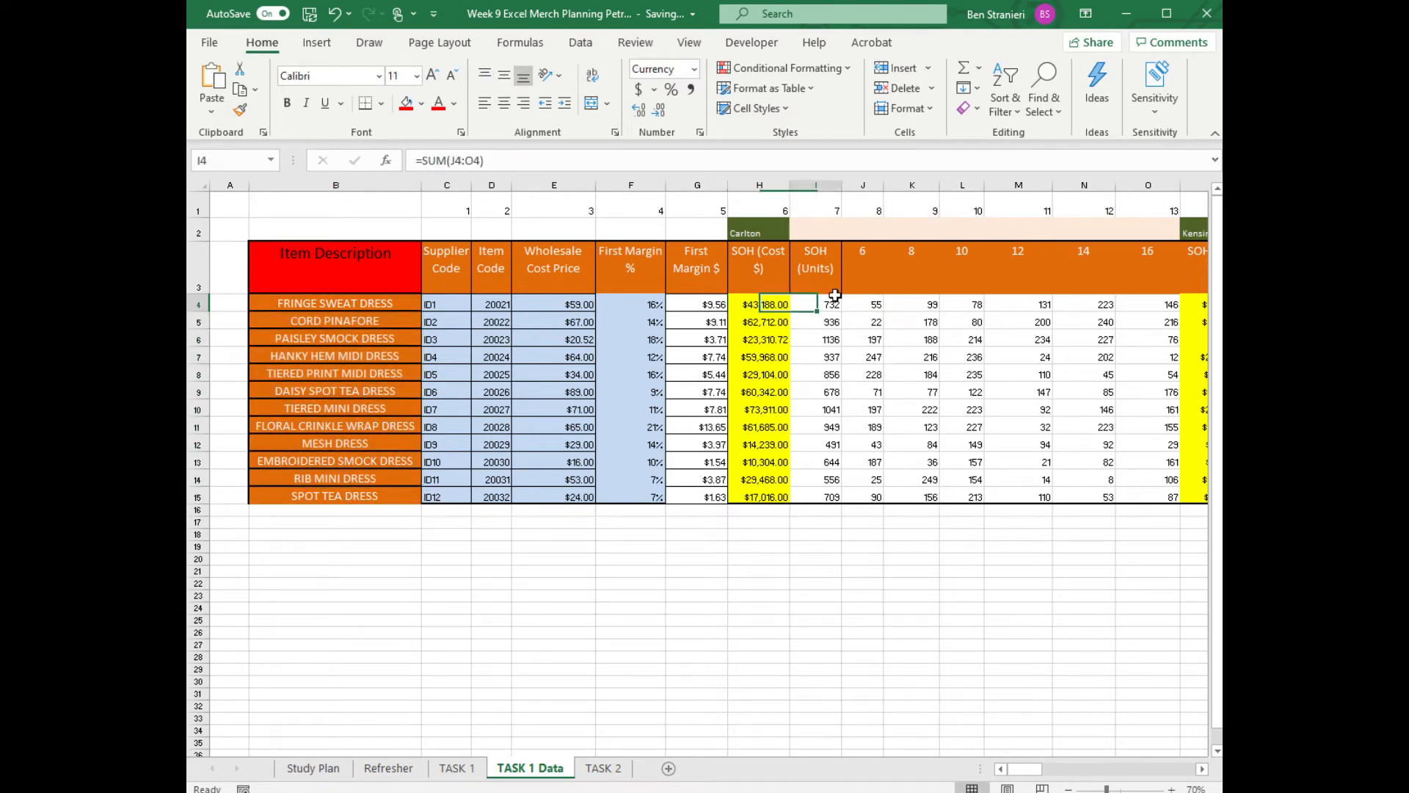
click(473, 768)
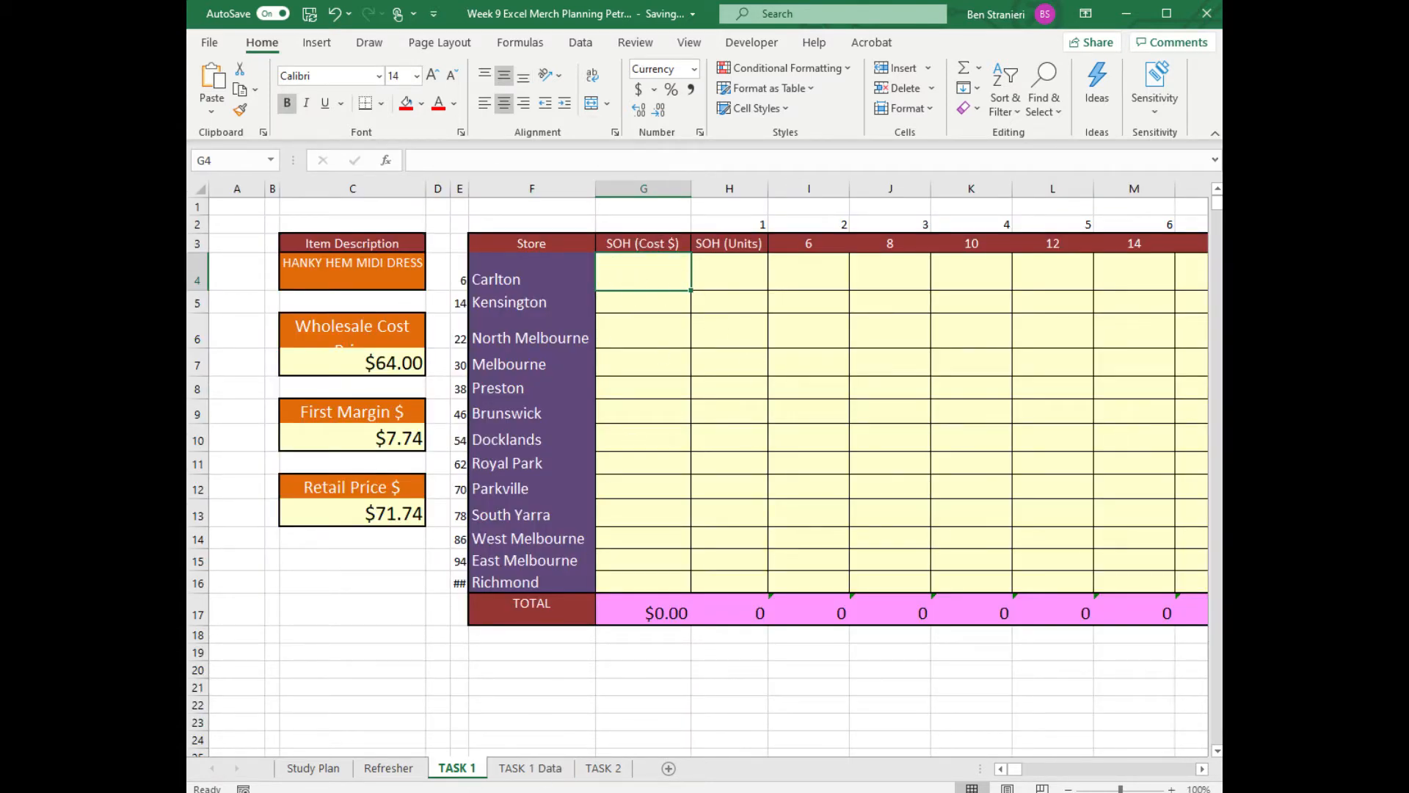
click(530, 768)
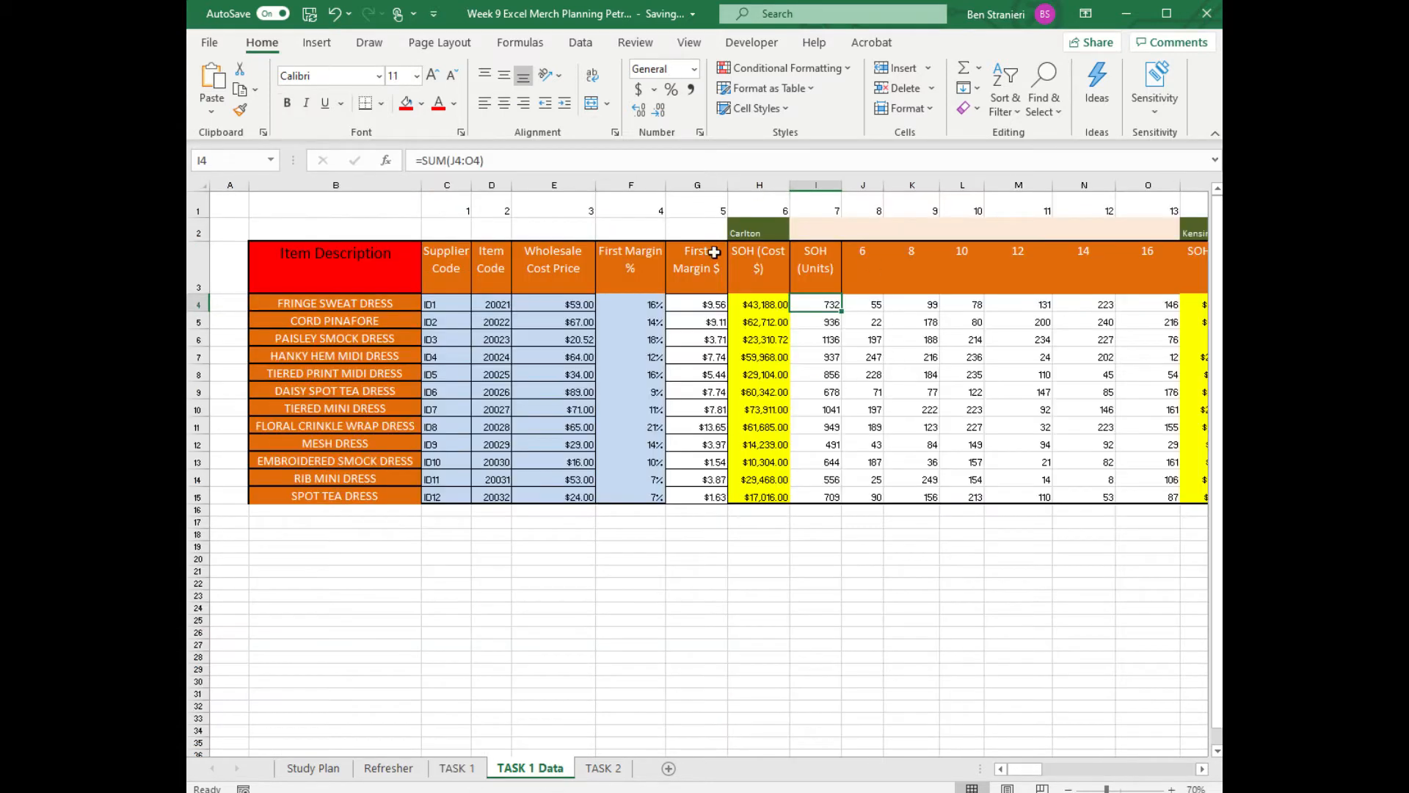
click(748, 303)
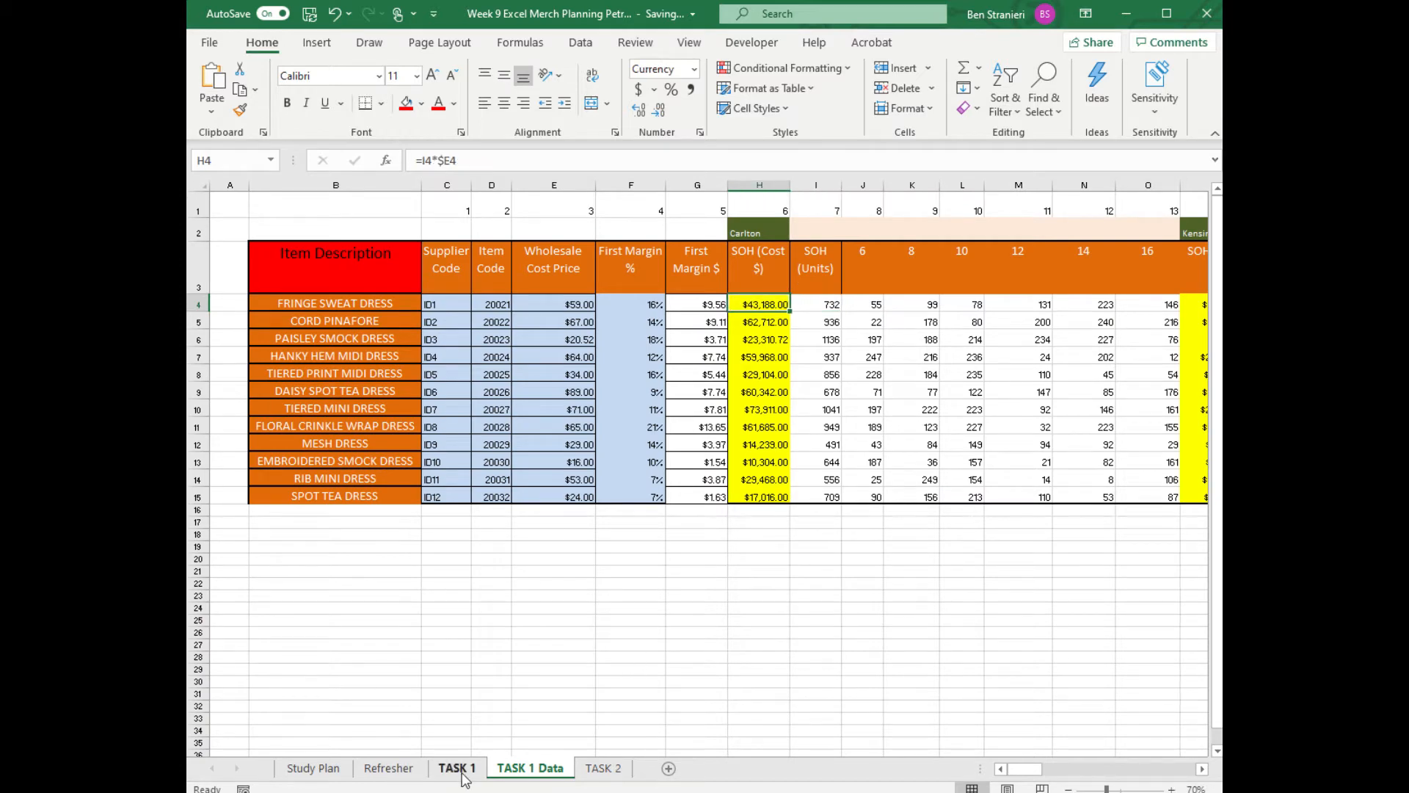
Step: On the TASK 1 sheet, begin an OFFSET formula in cell G4 for Carlton's SOH (Cost $), with the named range OFF as reference
click(462, 771)
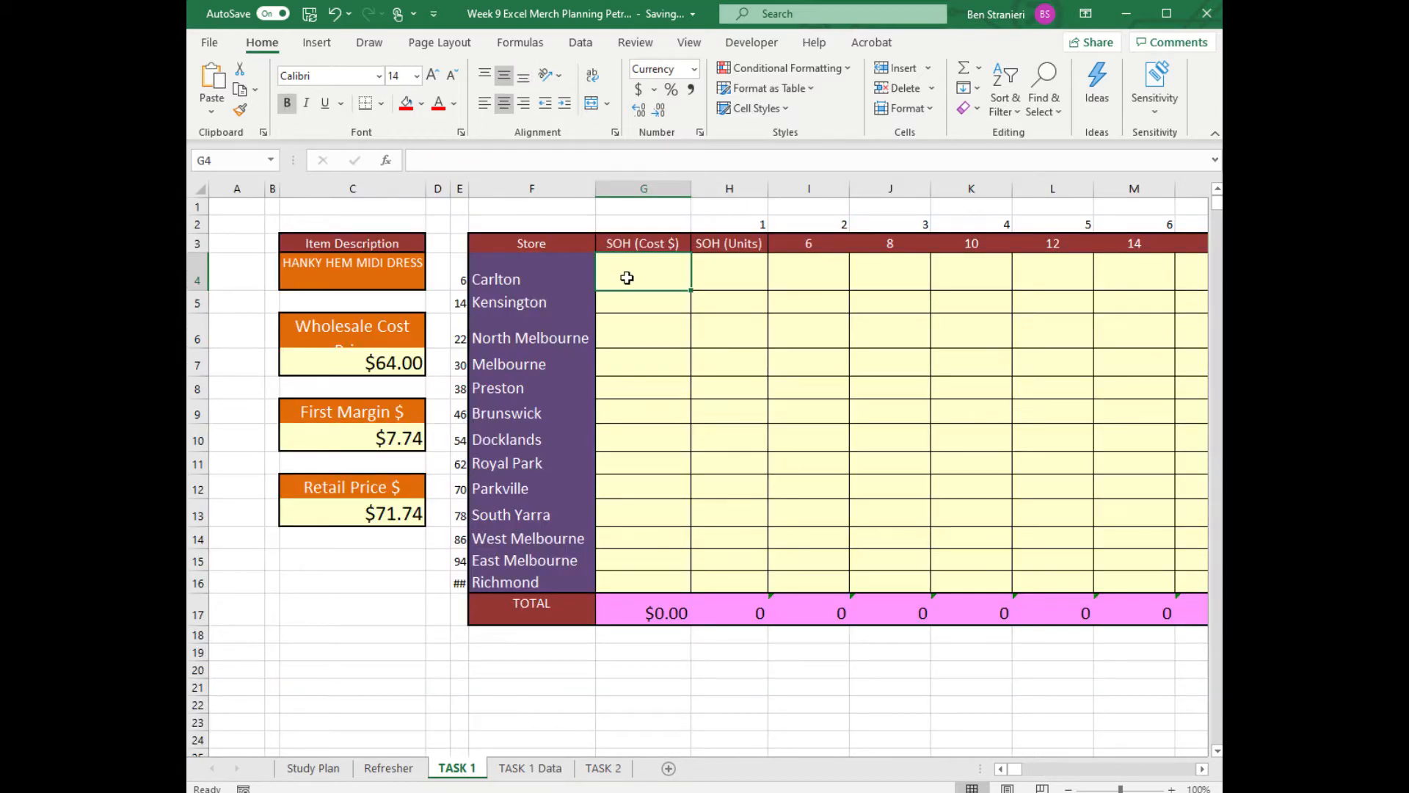
text(=o)
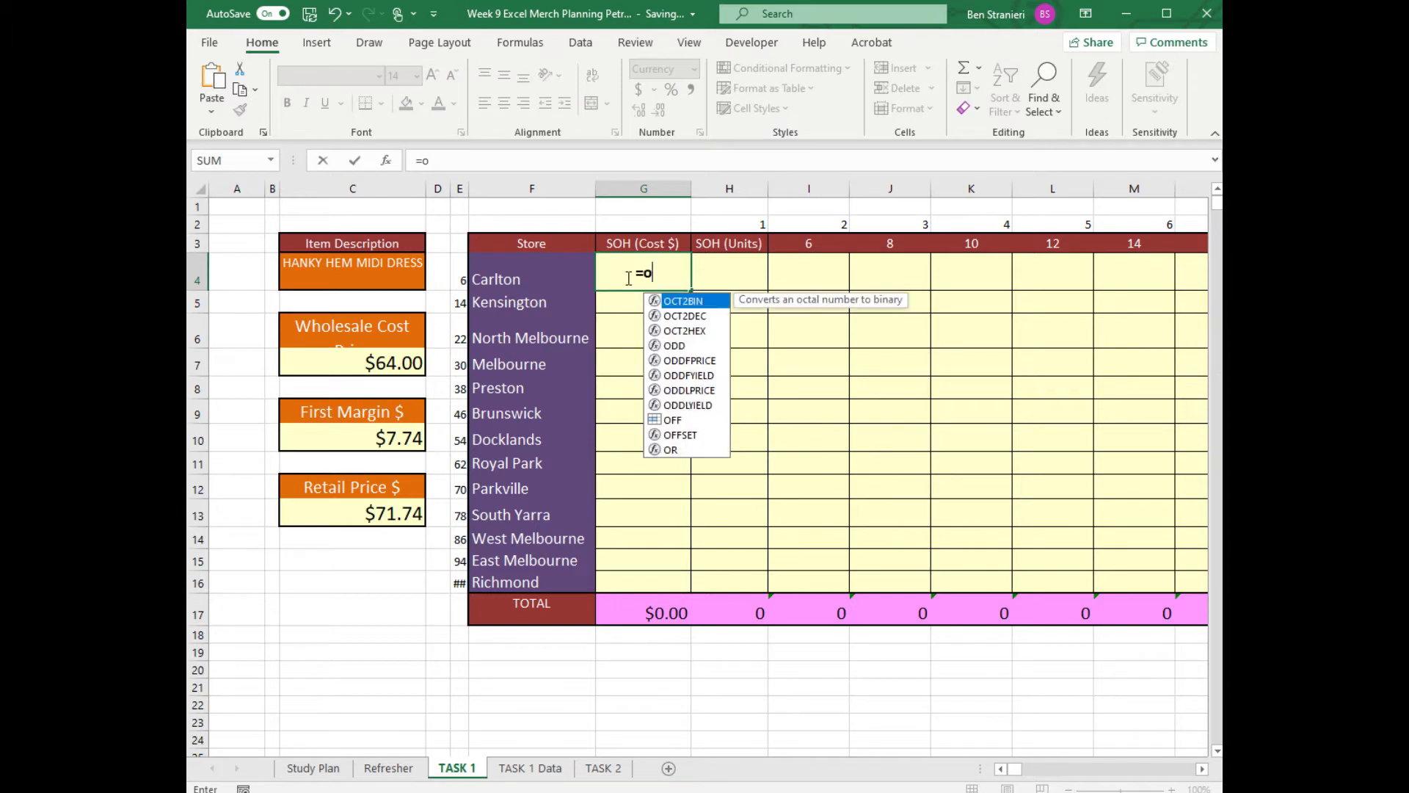
text(ffset()
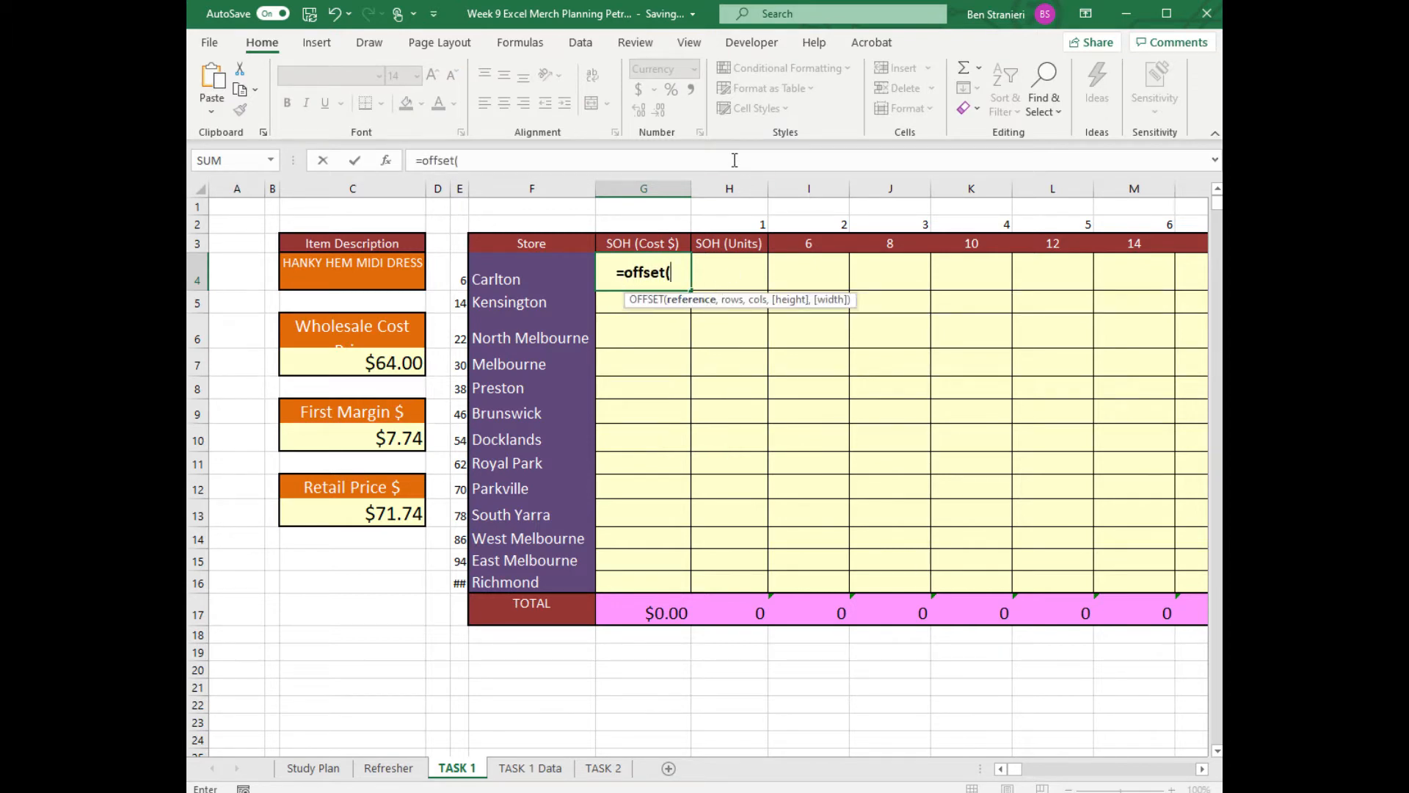
key(BackSpace)
text(off)
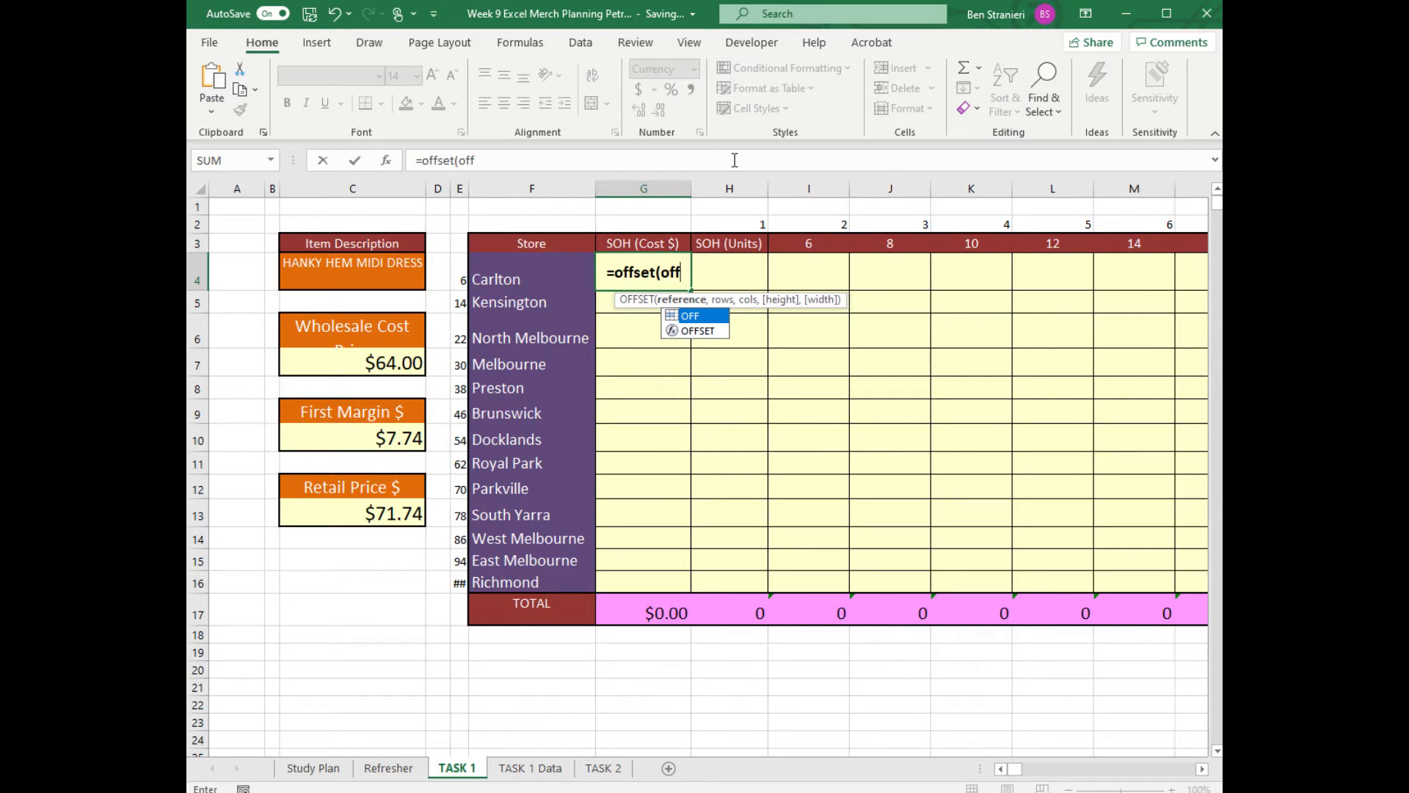
text(,)
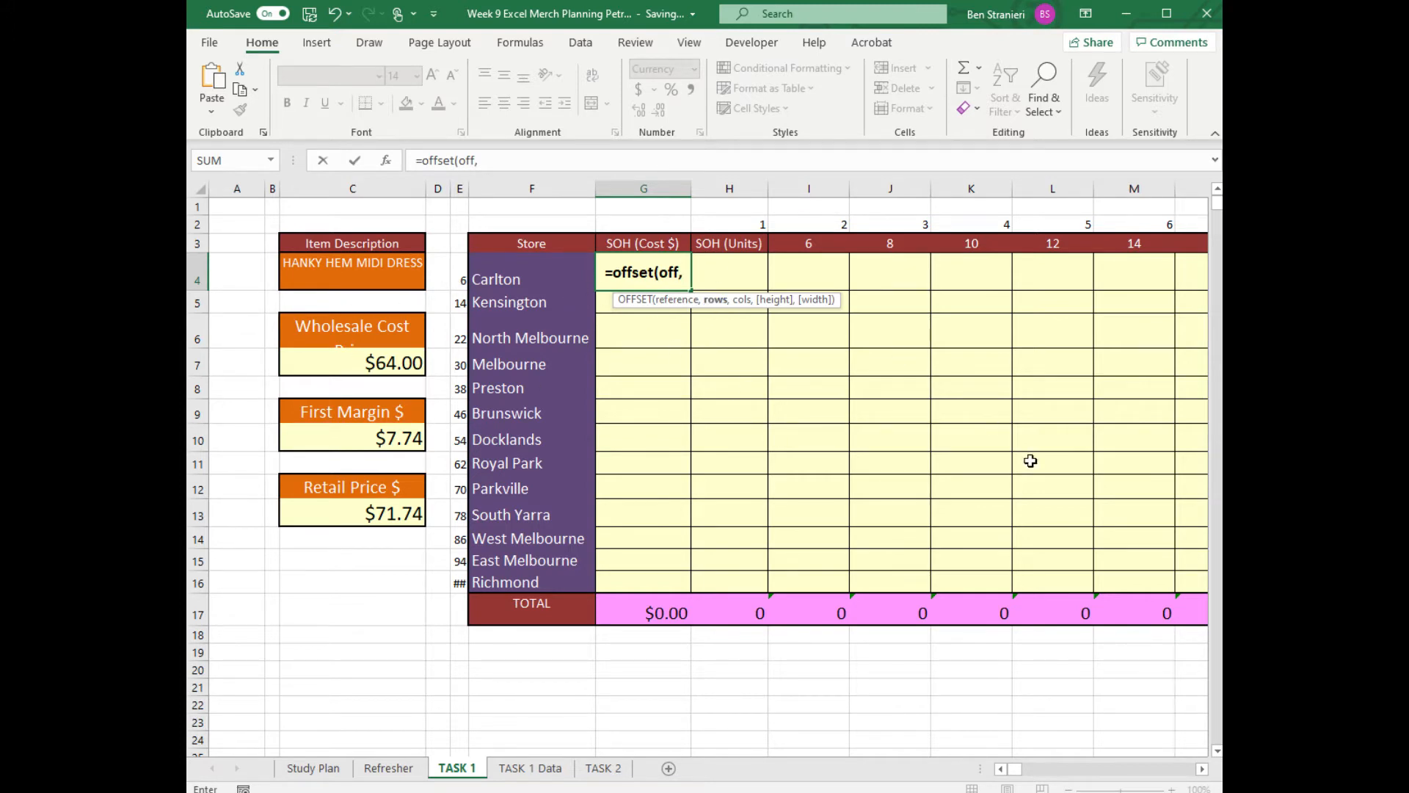
Step: Add match(C4,table,0) as the rows argument of the OFFSET formula to find the chosen item description exactly
text(match()
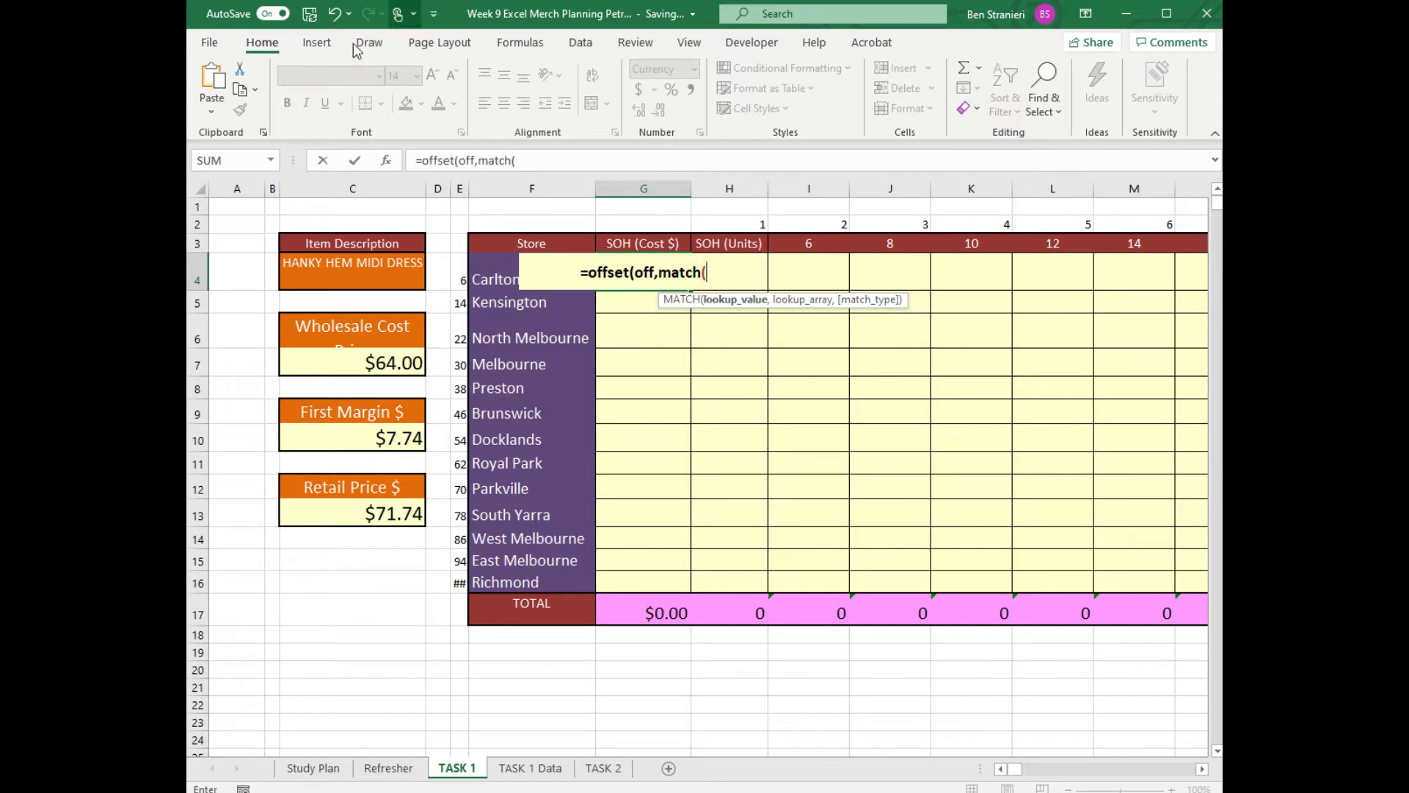
click(356, 264)
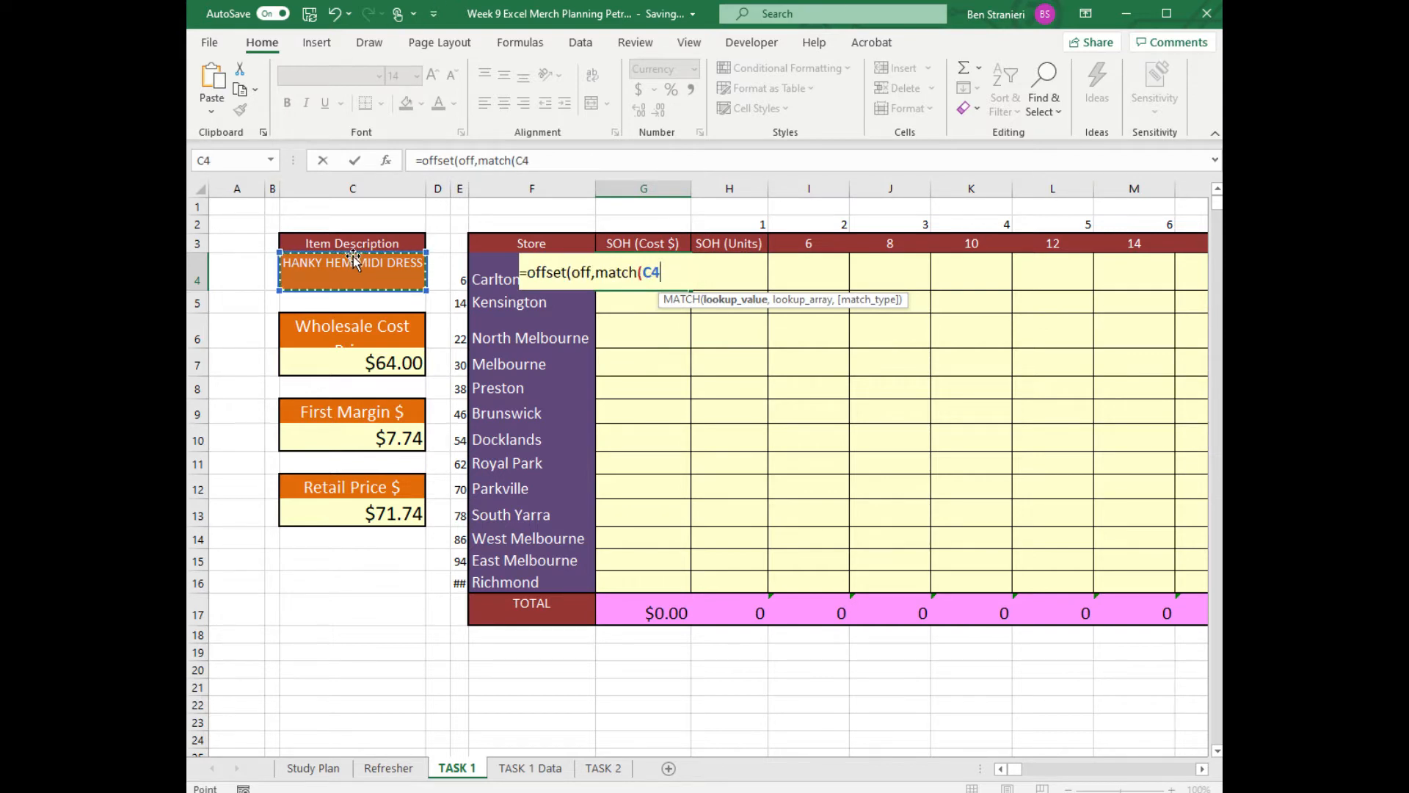
text(,)
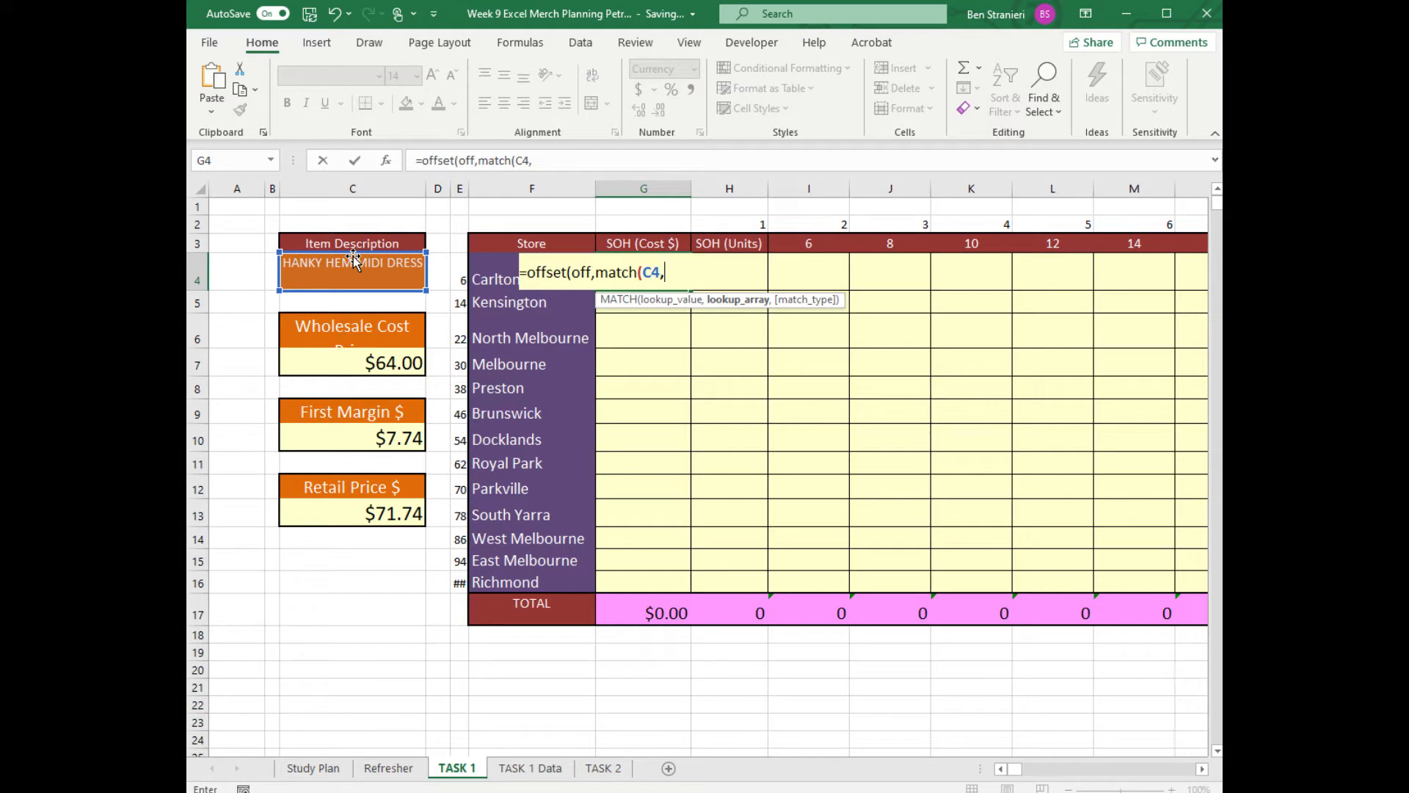
text(table)
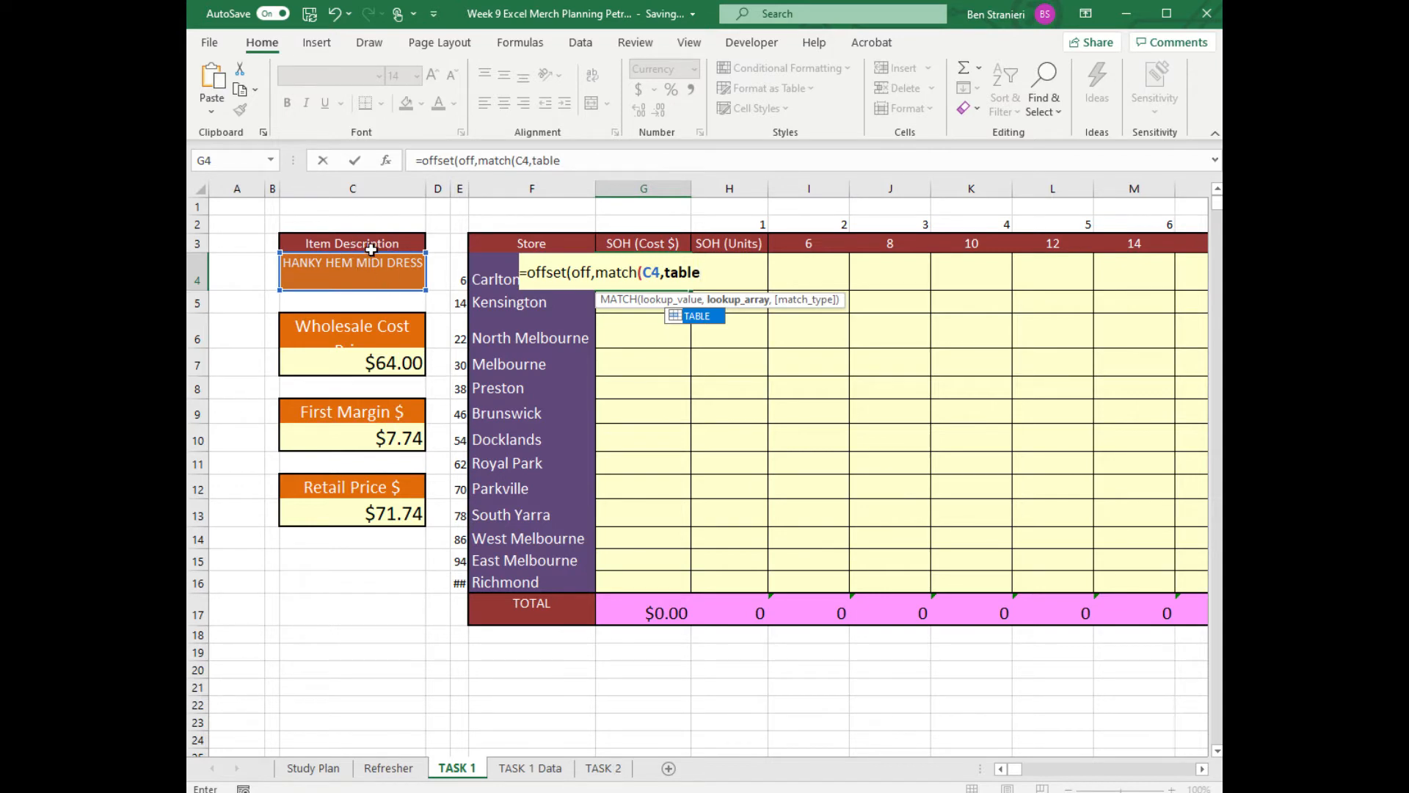
text(,0)
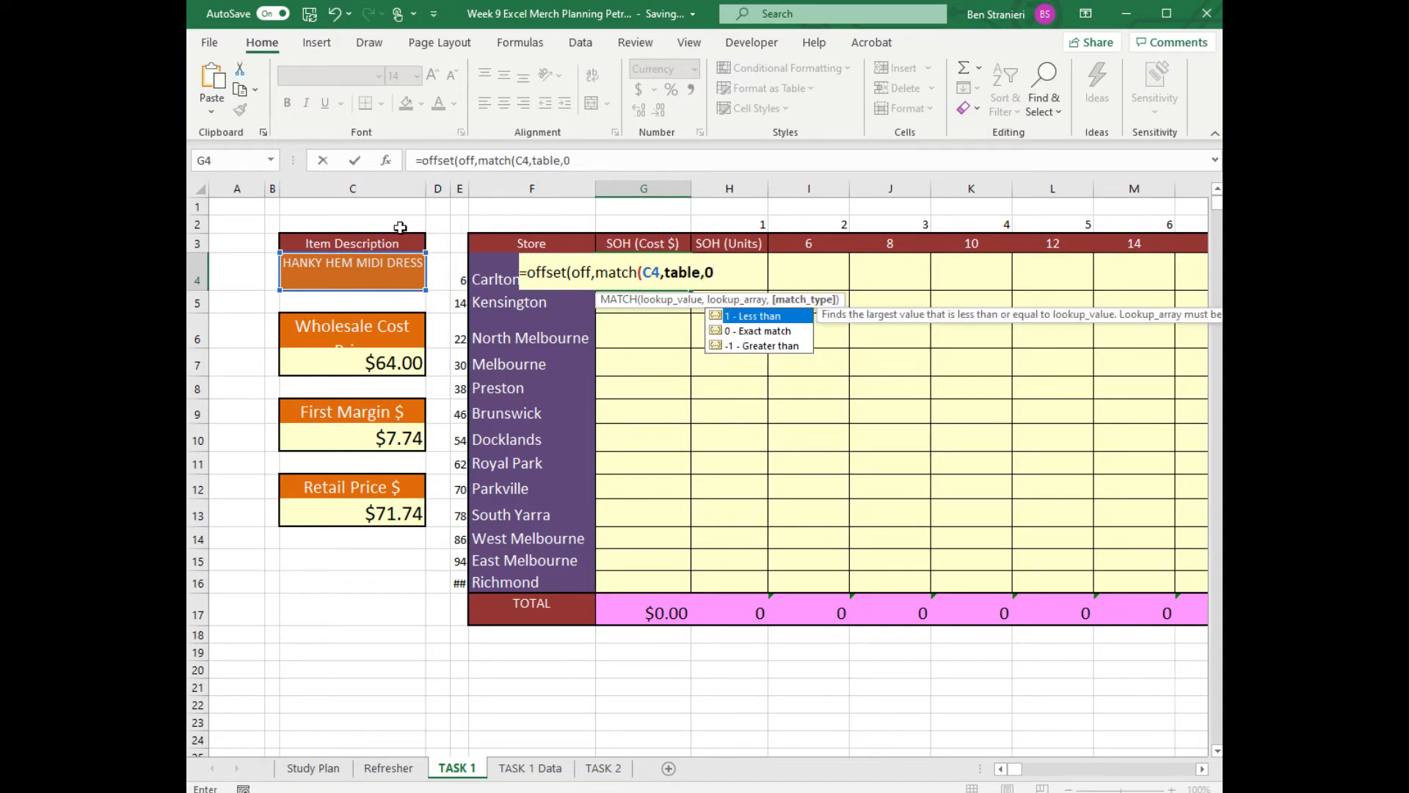
text())
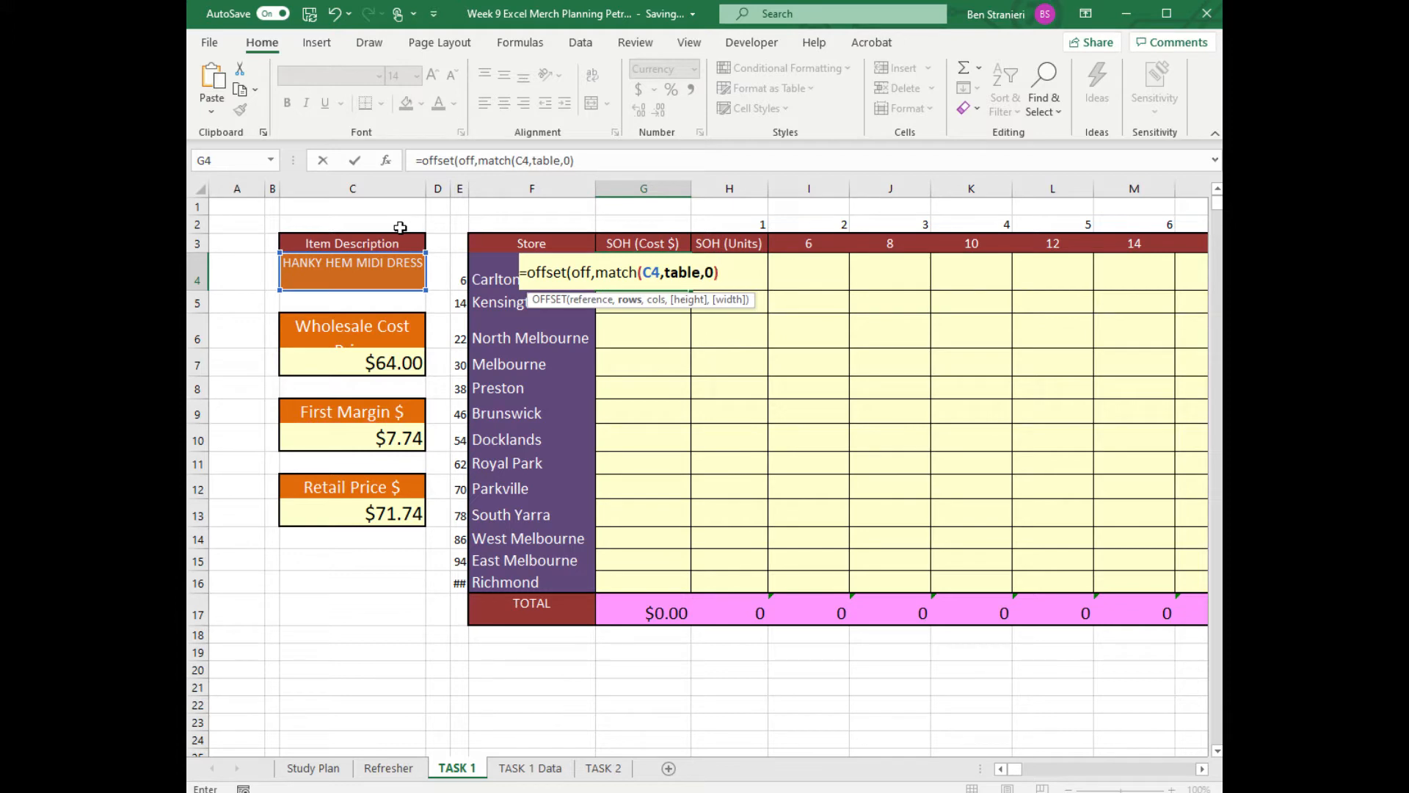
Step: Complete Carlton's OFFSET formula in G4 with 6 as the cols argument and enter it
text(,)
click(530, 768)
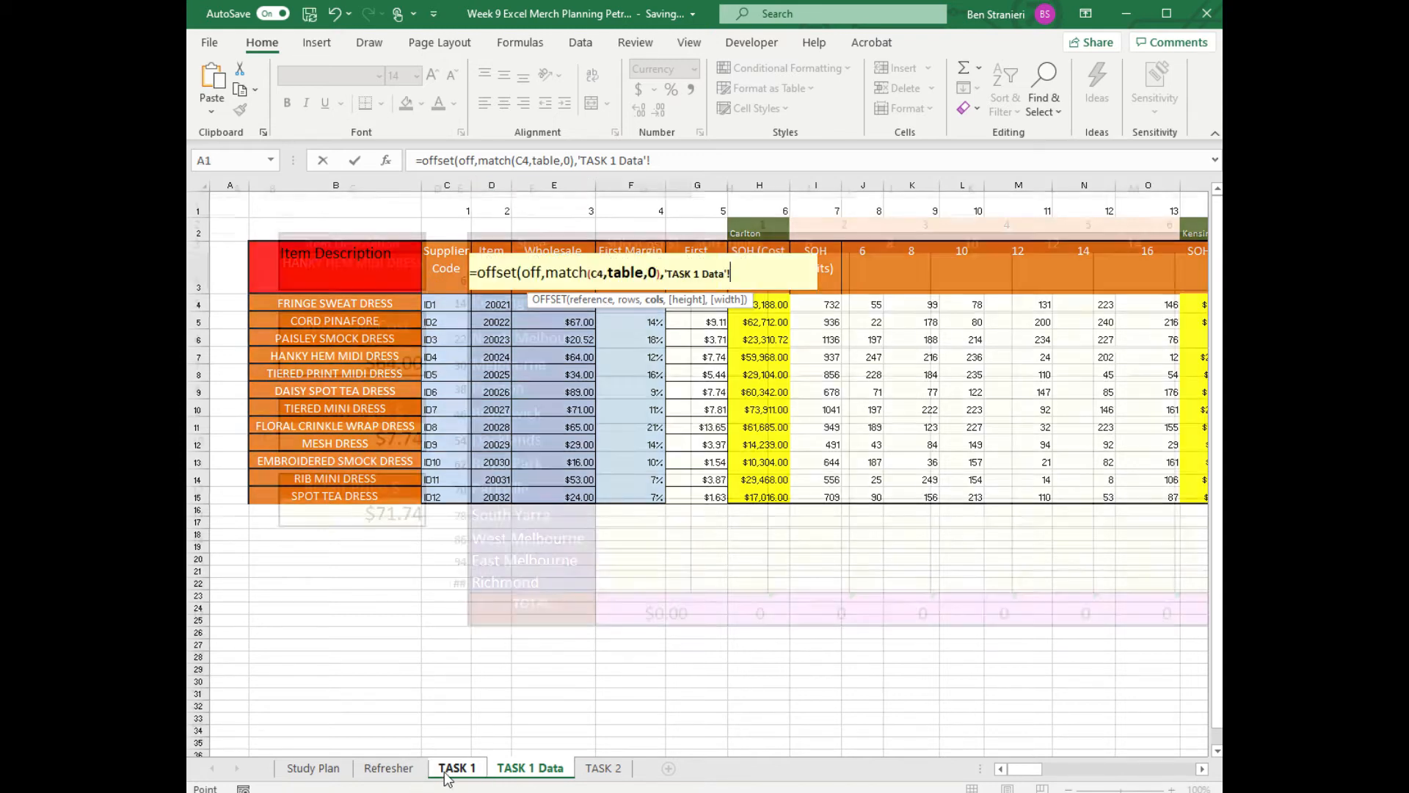
click(455, 768)
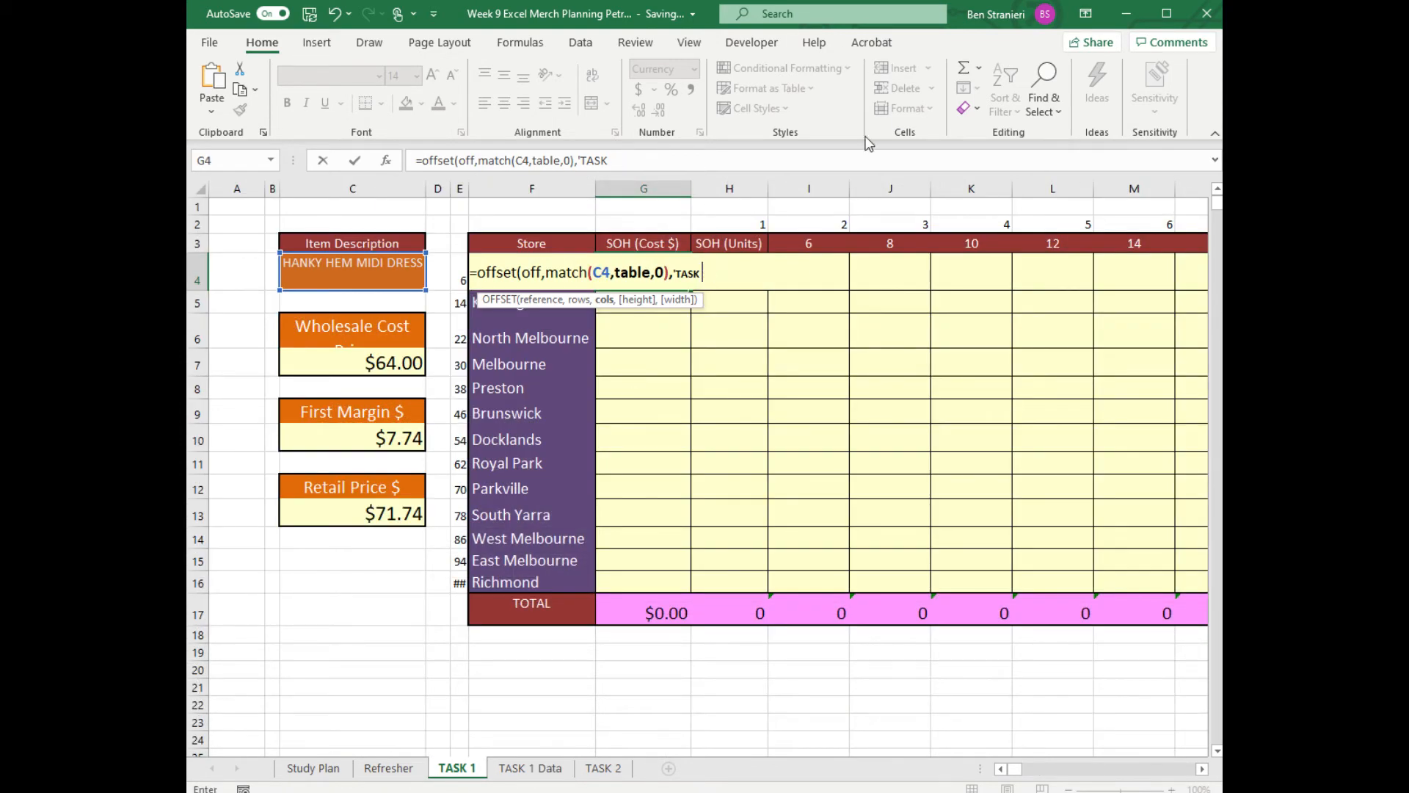
key(BackSpace)
key(BackSpace)
key(BackSpace)
key(BackSpace)
text())
key(Return)
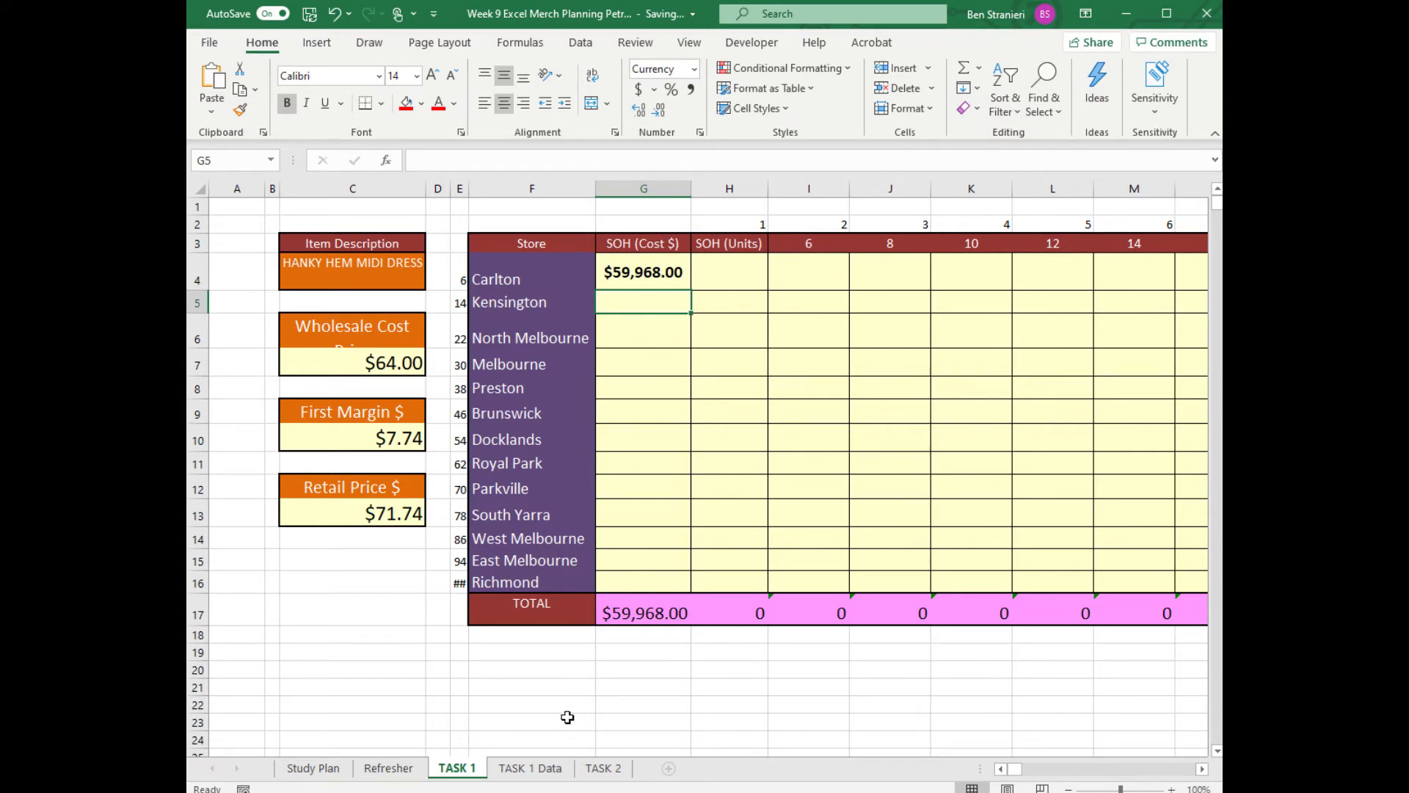
Step: On TASK 1 Data, trace the HANKY HEM MIDI DRESS row across to Carlton's SOH (Cost $) to check the formula result
click(524, 772)
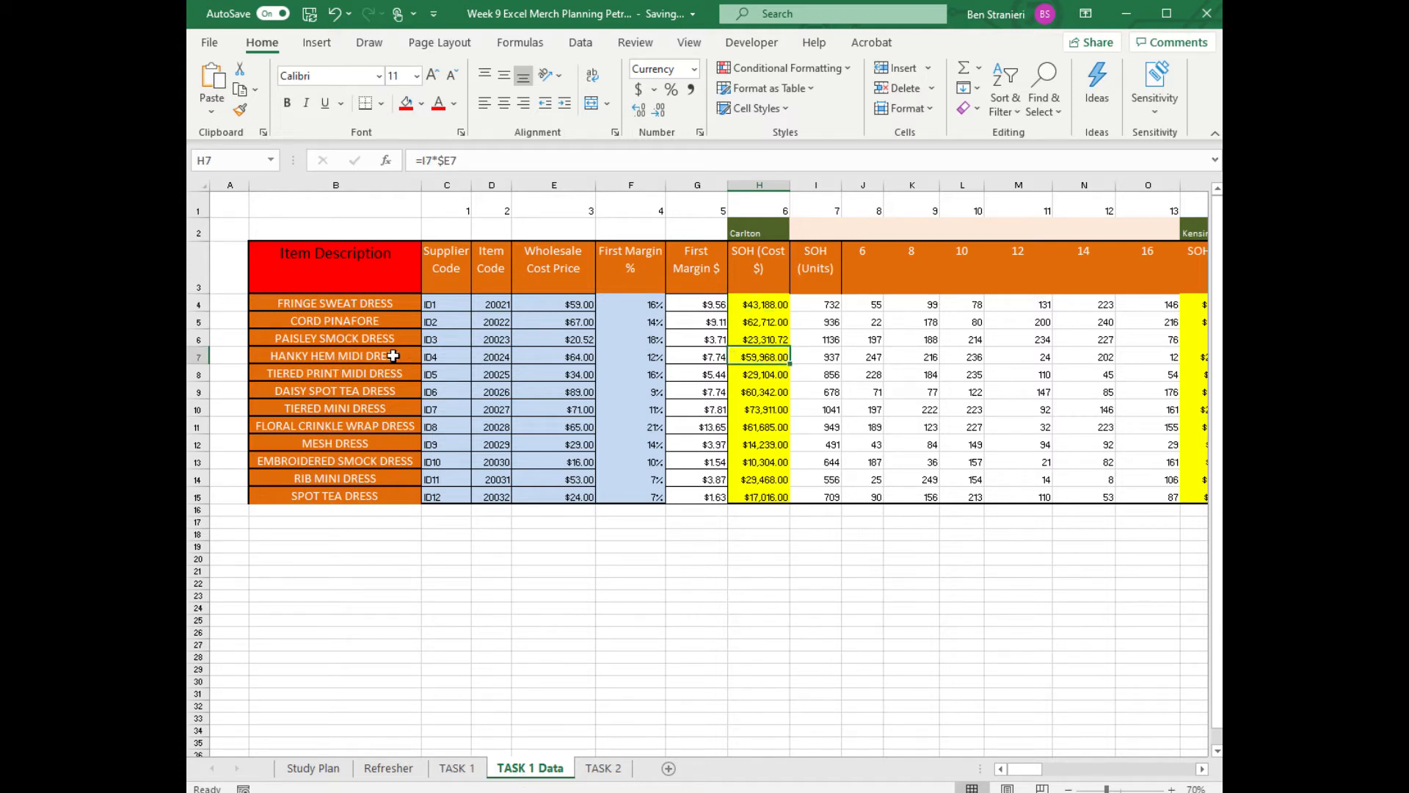
drag(395, 357, 750, 353)
click(756, 356)
click(464, 768)
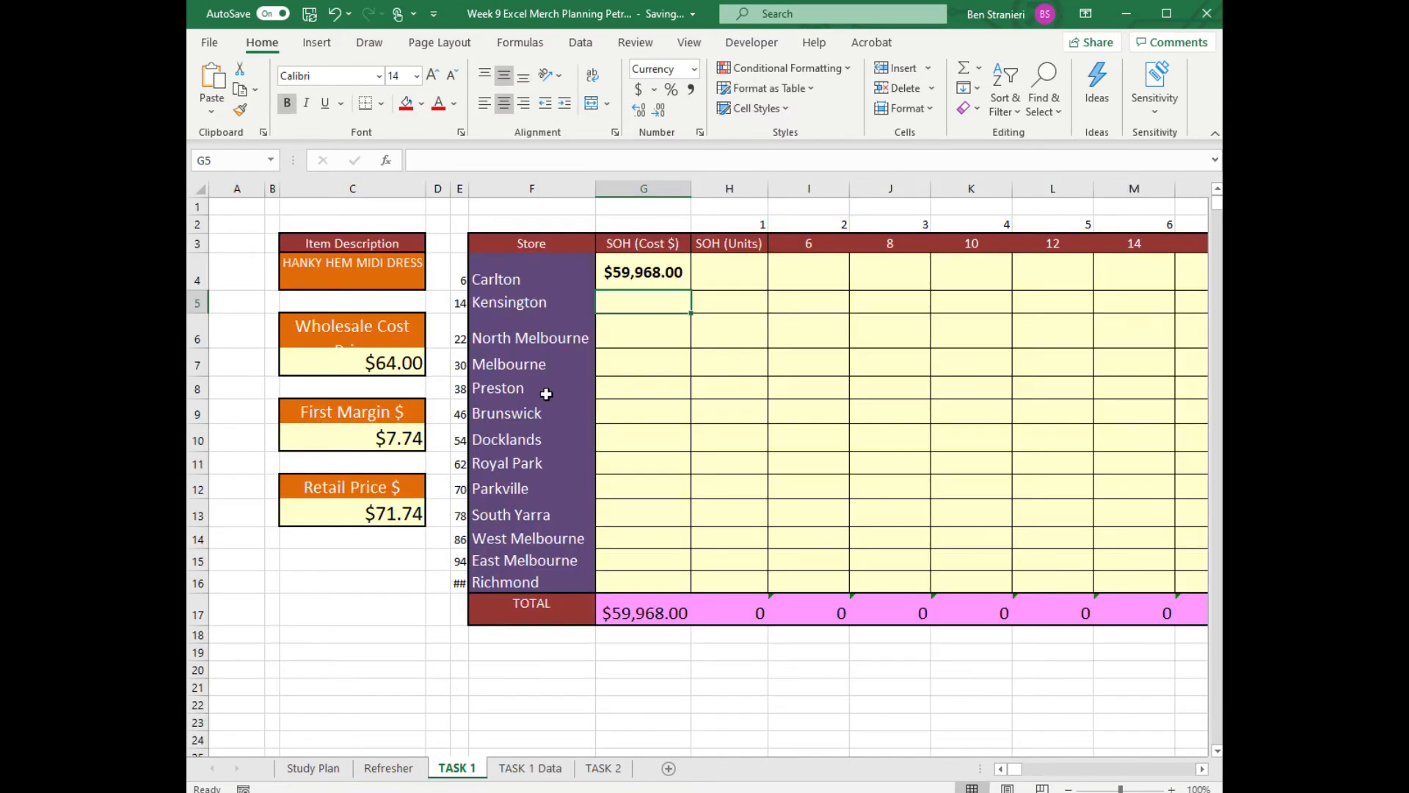
Step: Make the C4 lookup value in G4's OFFSET formula an absolute reference, $C$4
double_click(650, 281)
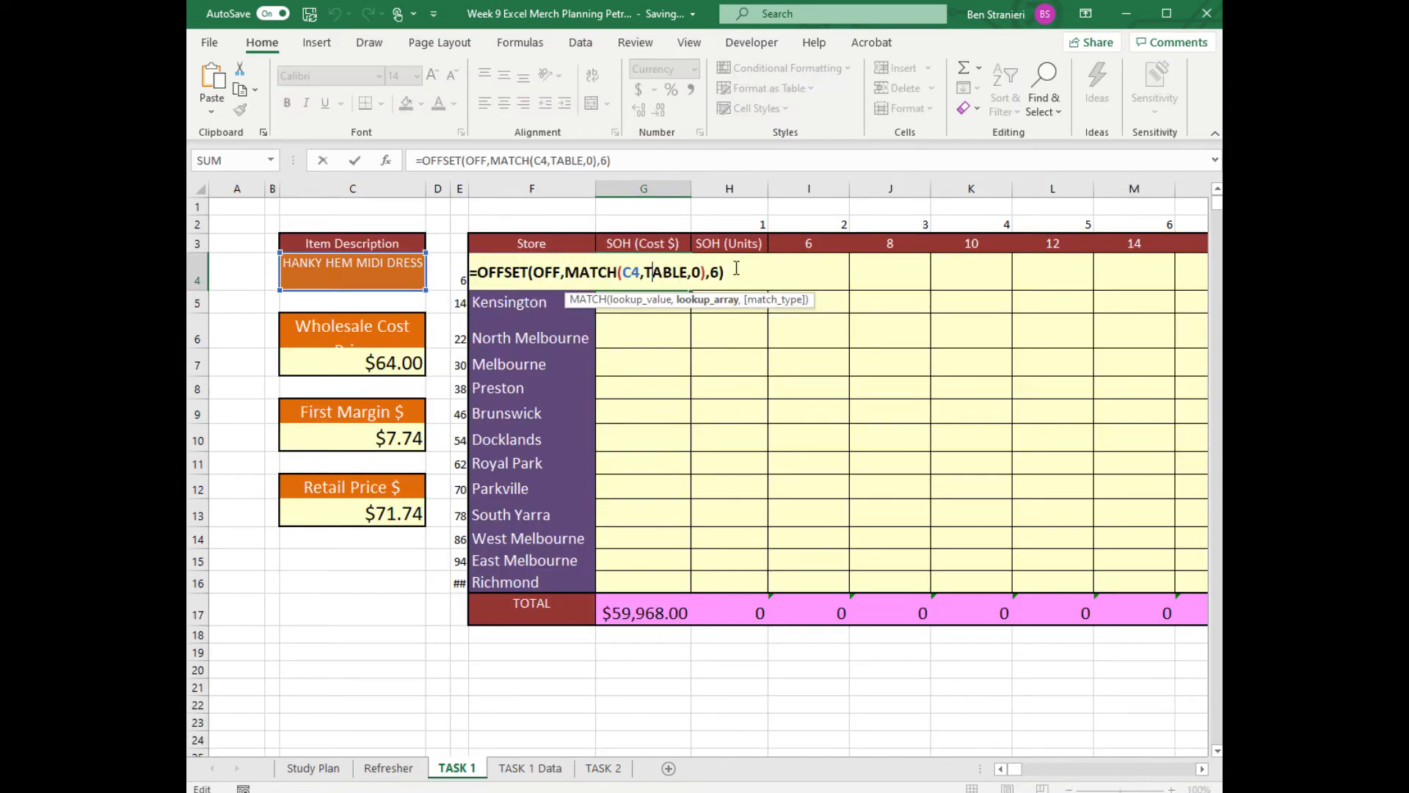
click(637, 273)
key(F4)
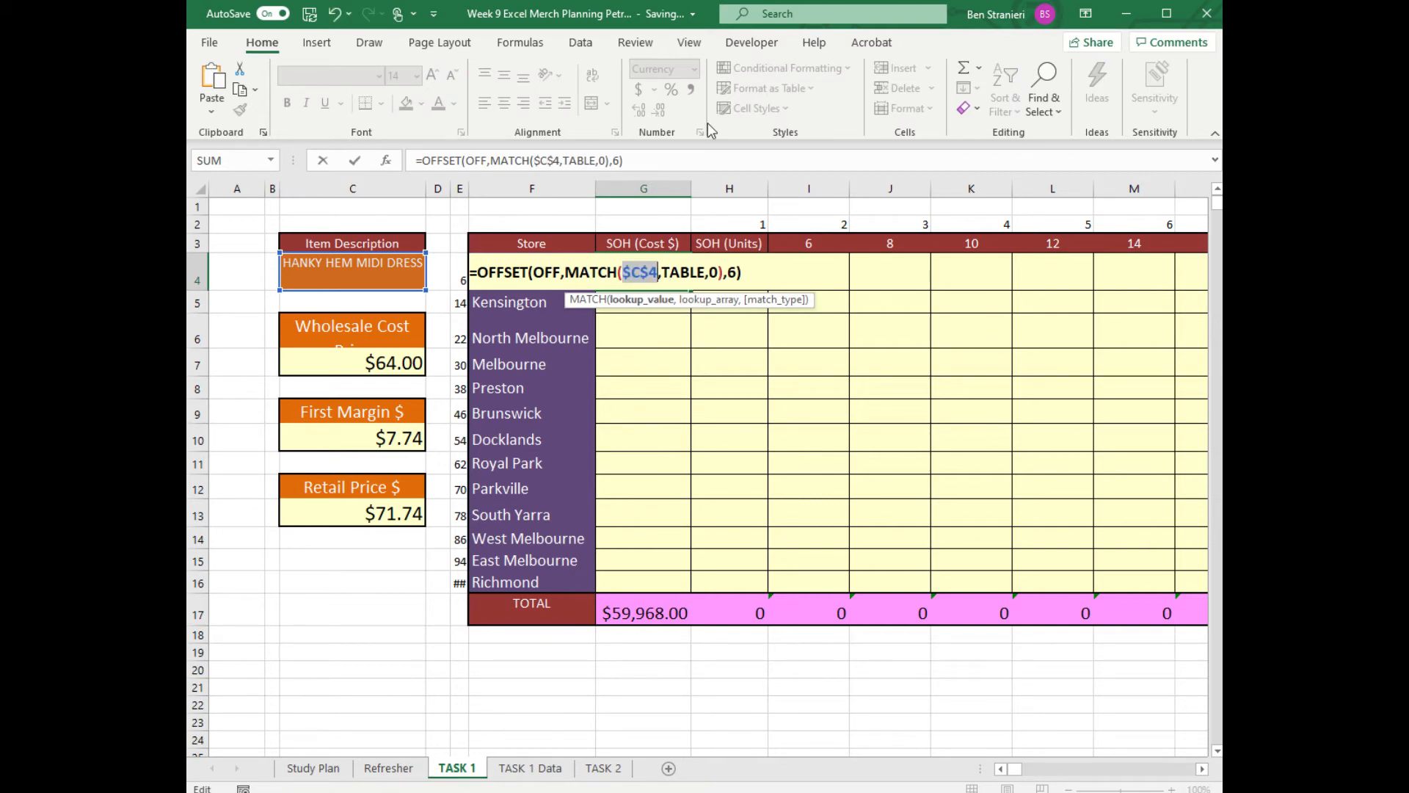
key(Return)
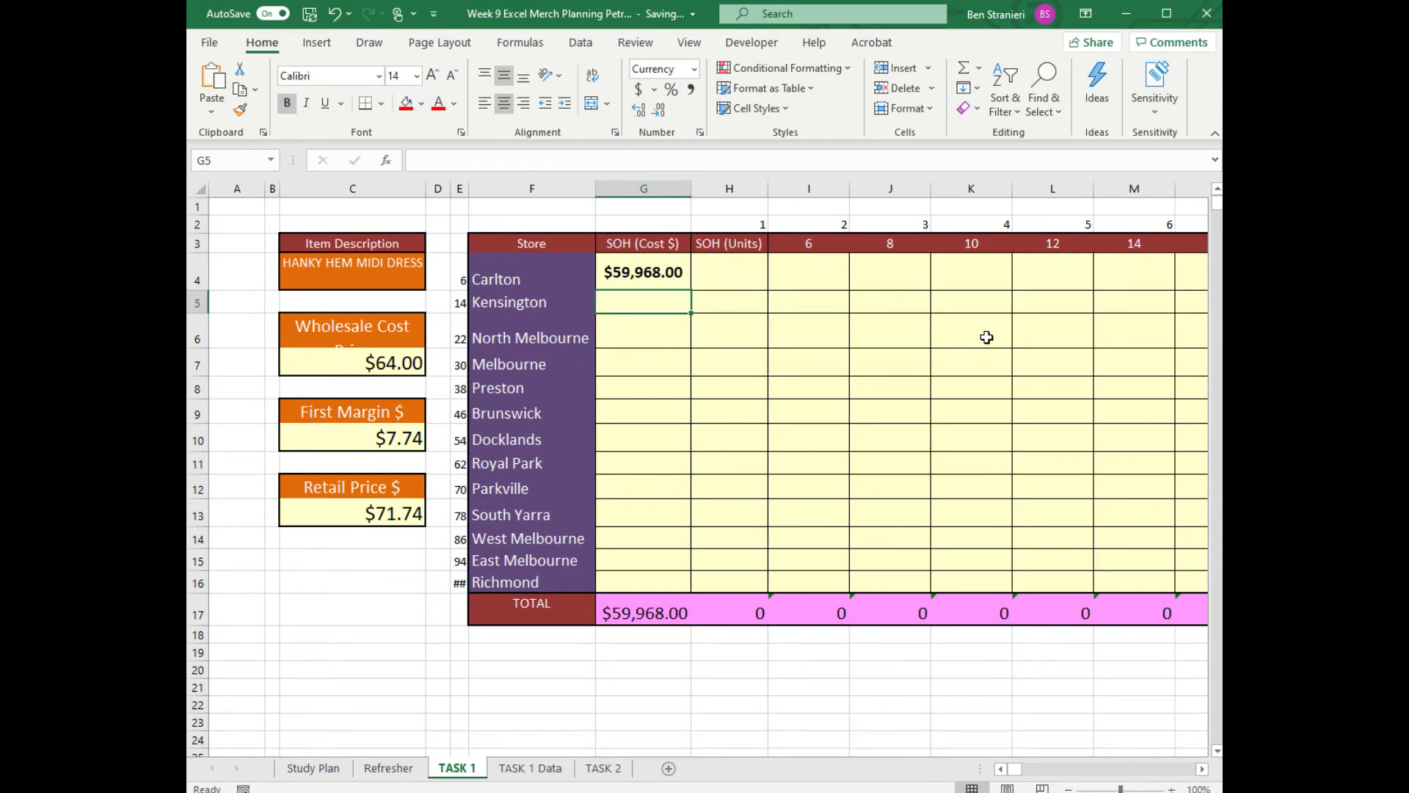
Step: Examine the helper numbers above the size headings in row 2 and beside the store names in column E
click(736, 222)
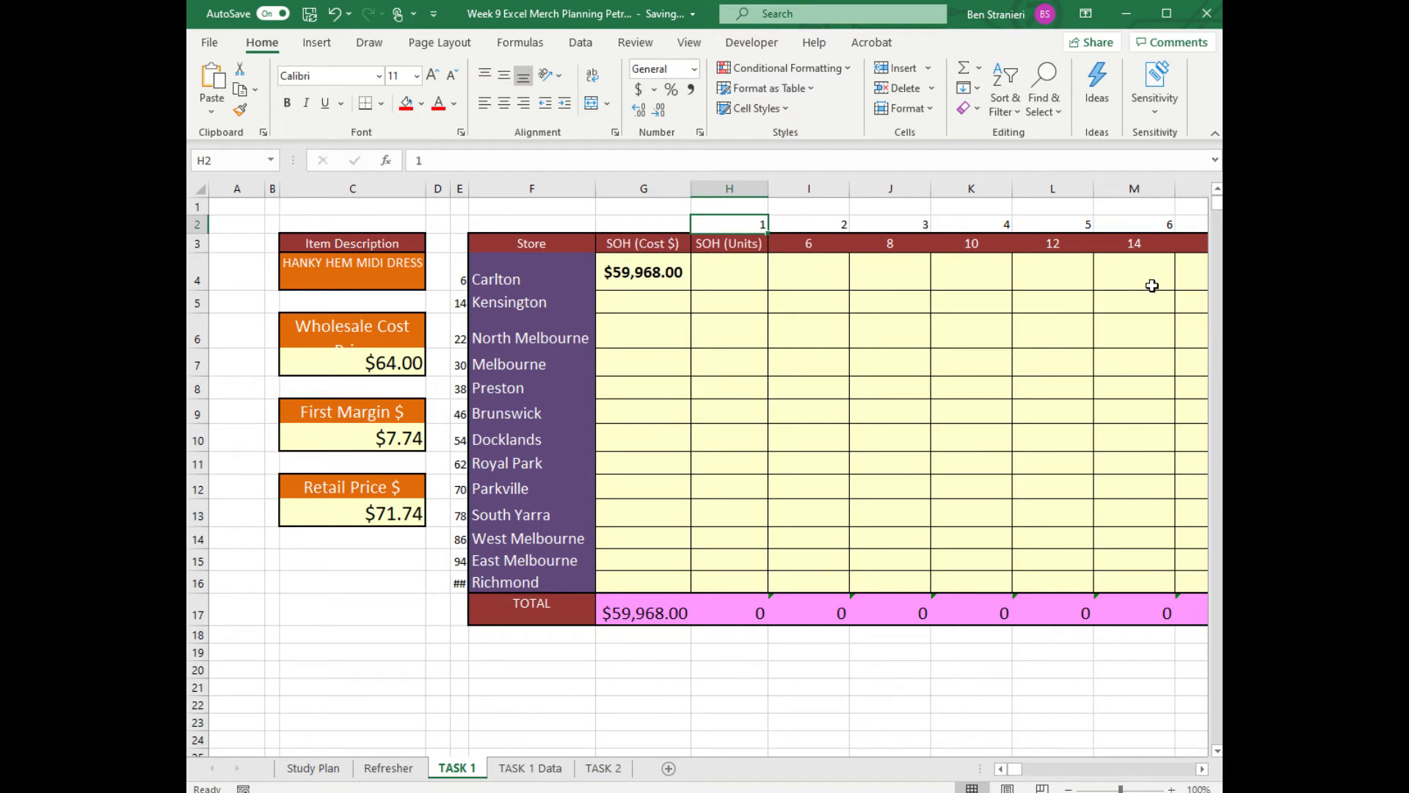
key(Right)
key(Right)
key(Right)
key(Left)
key(Left)
key(Left)
key(Left)
key(Right)
key(Left)
key(Down)
key(Left)
key(Left)
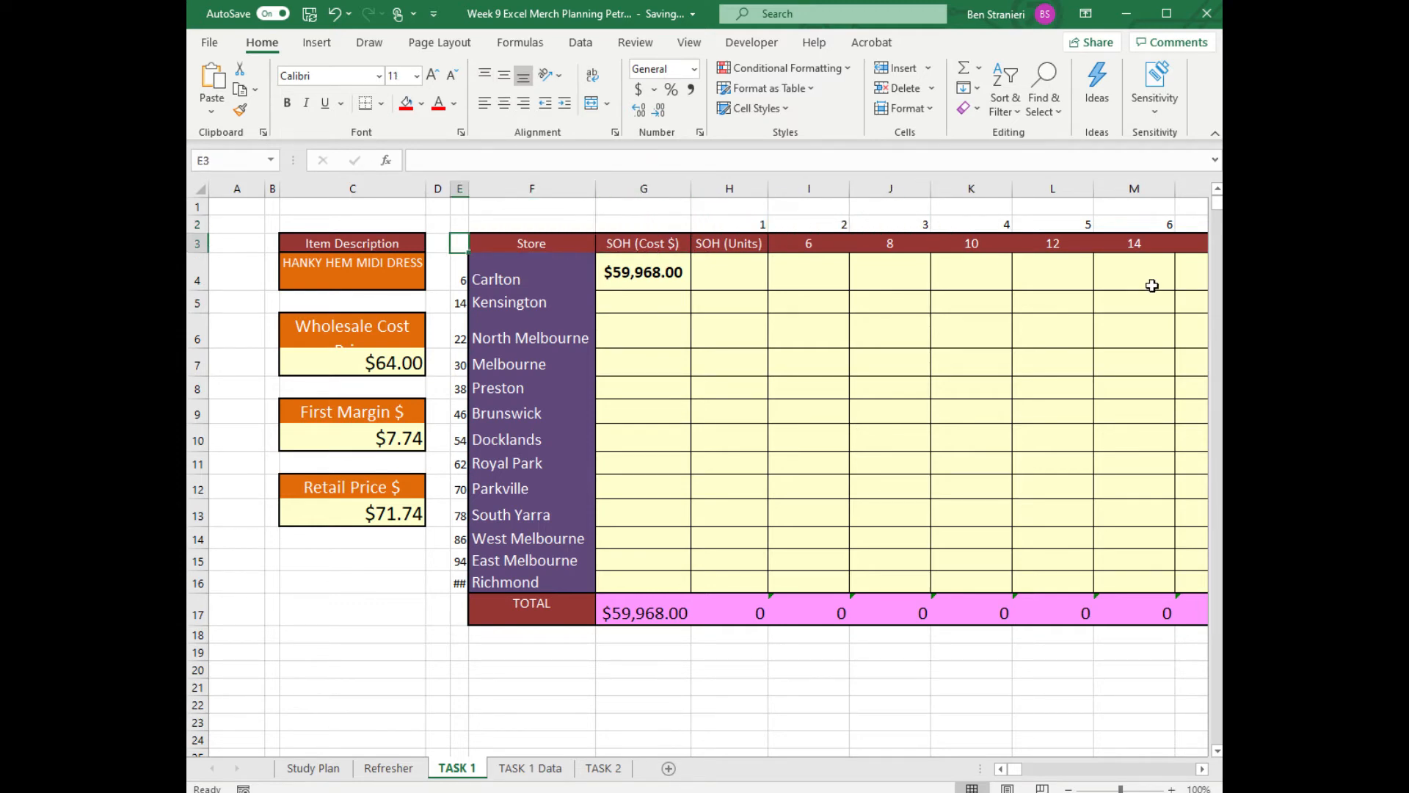
key(Down)
key(Down)
key(Up)
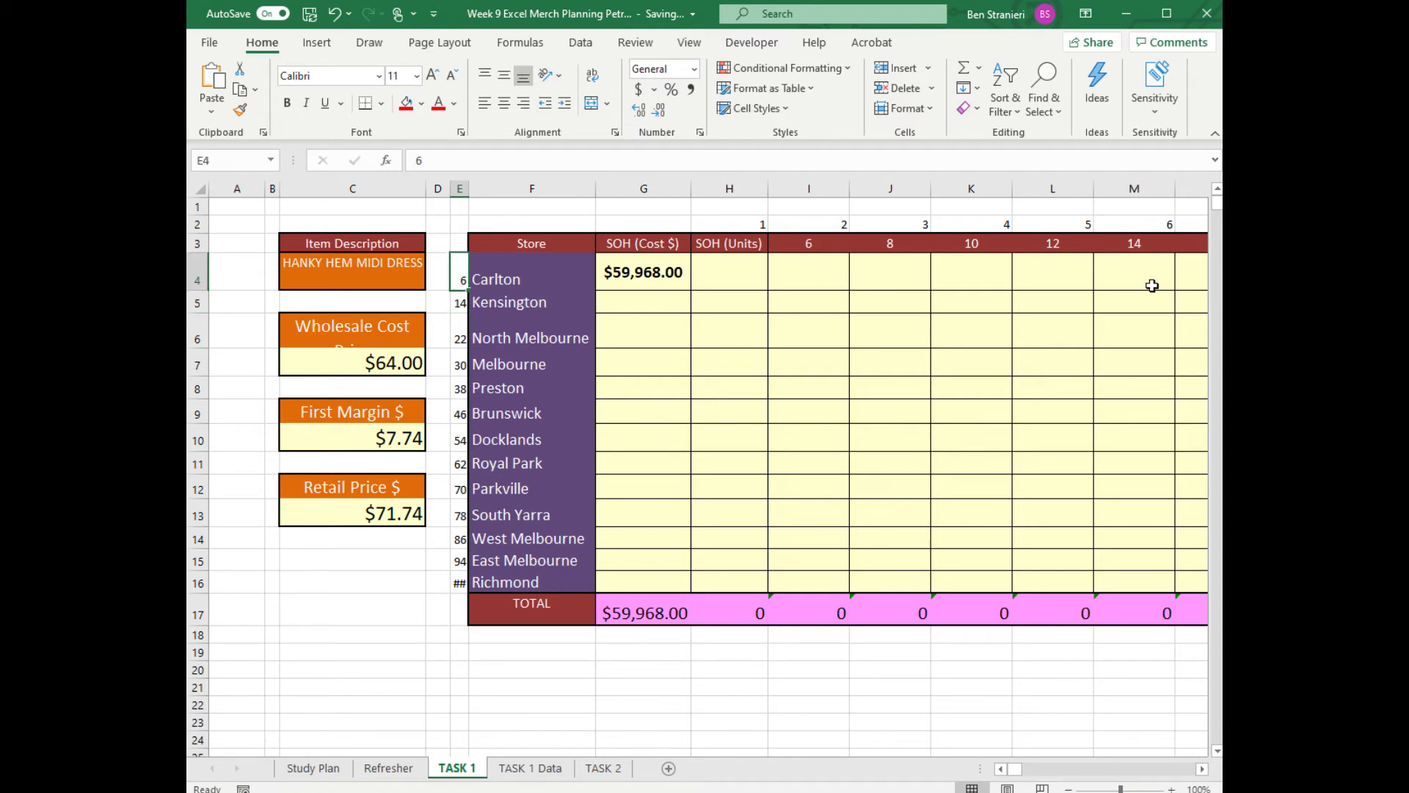
key(Right)
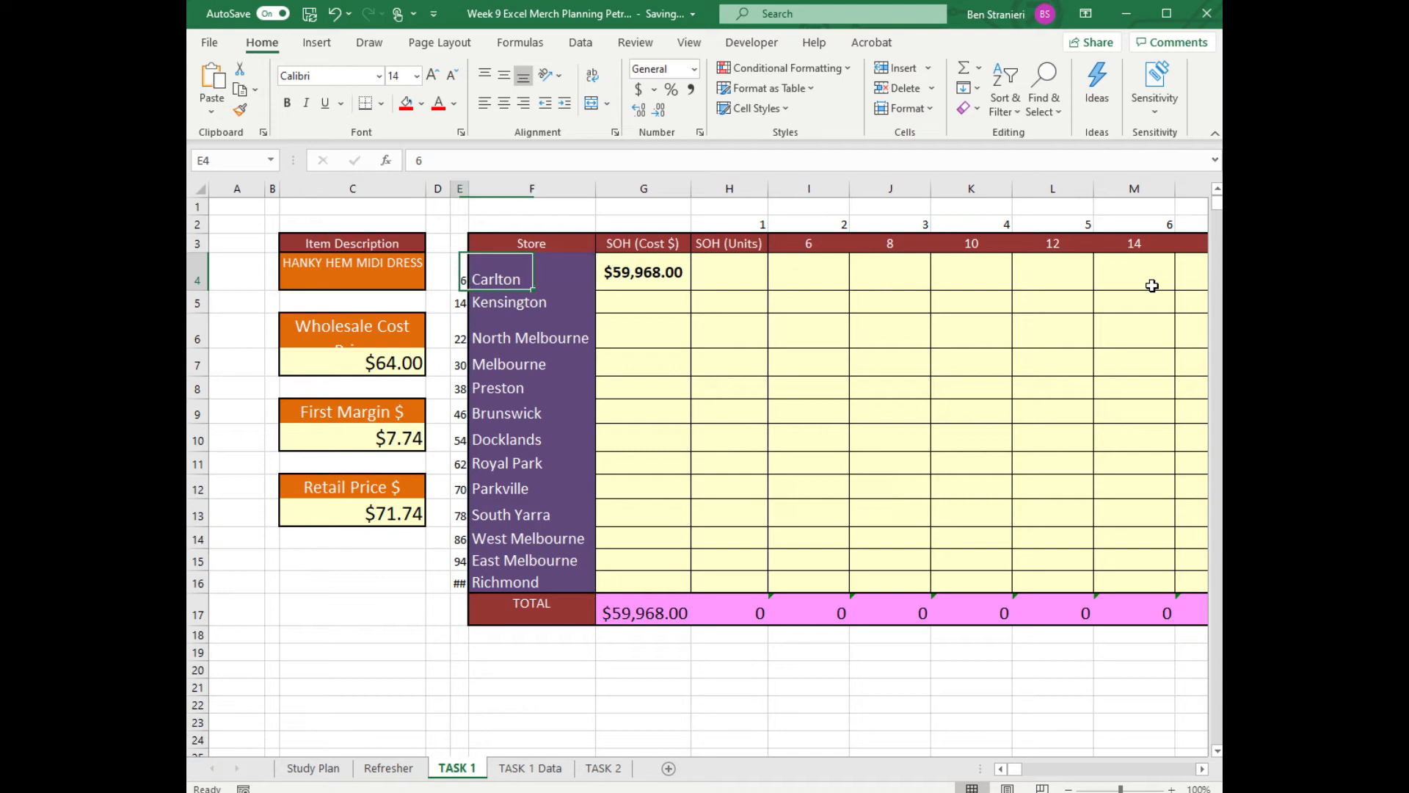
key(Left)
key(Down)
key(Right)
key(Left)
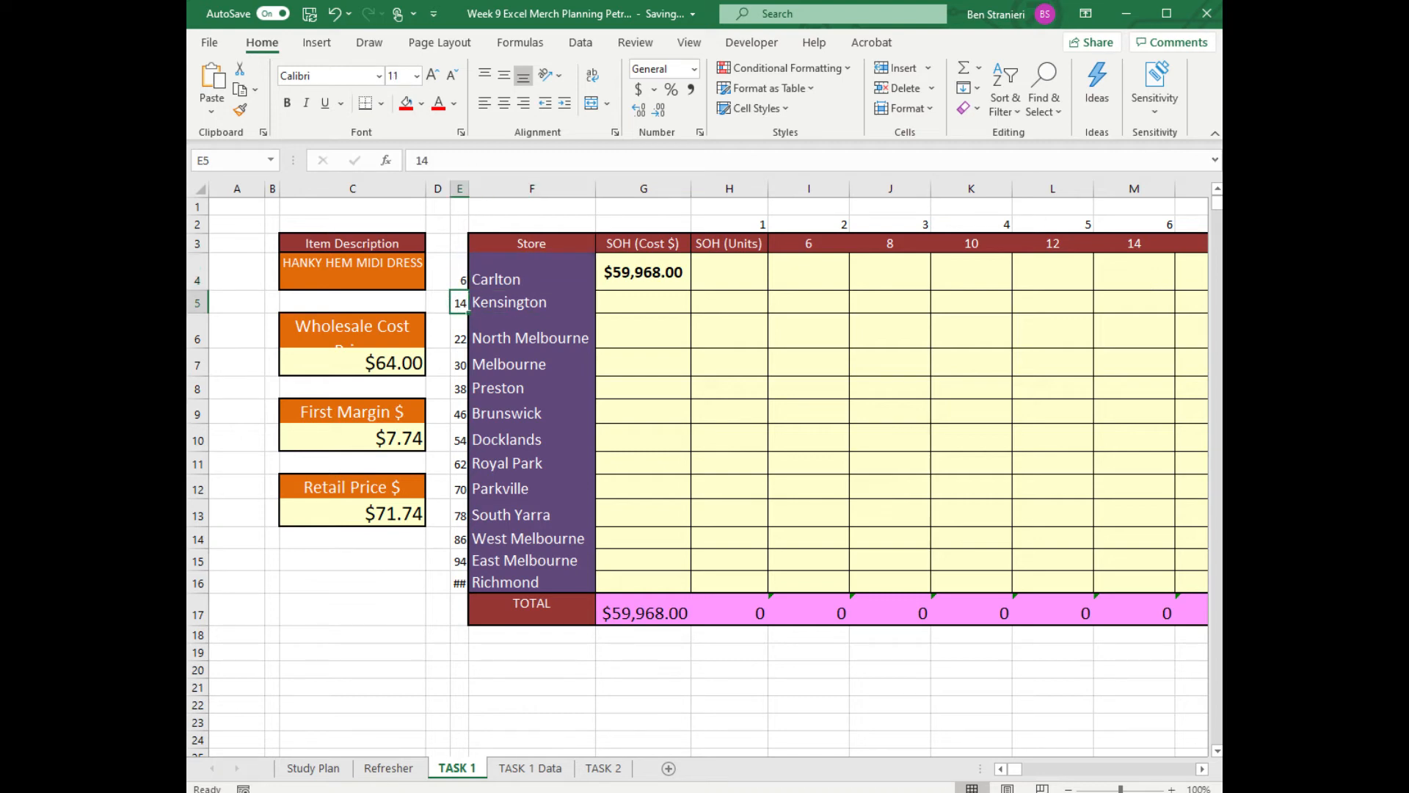
Step: Compare Kensington's helper number with the number above its SOH (Cost $) column on TASK 1 Data, and return to TASK 1
click(528, 770)
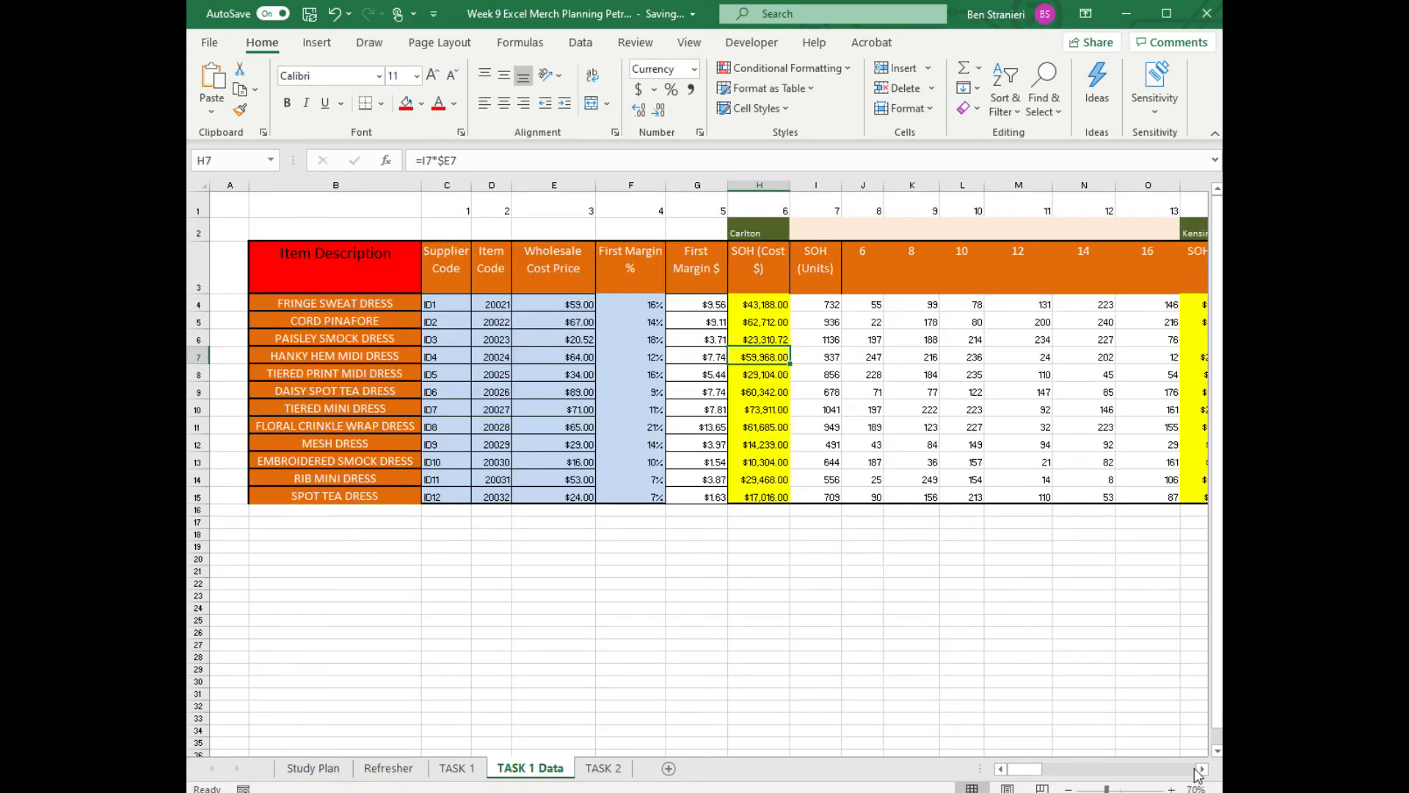
click(1201, 769)
click(975, 209)
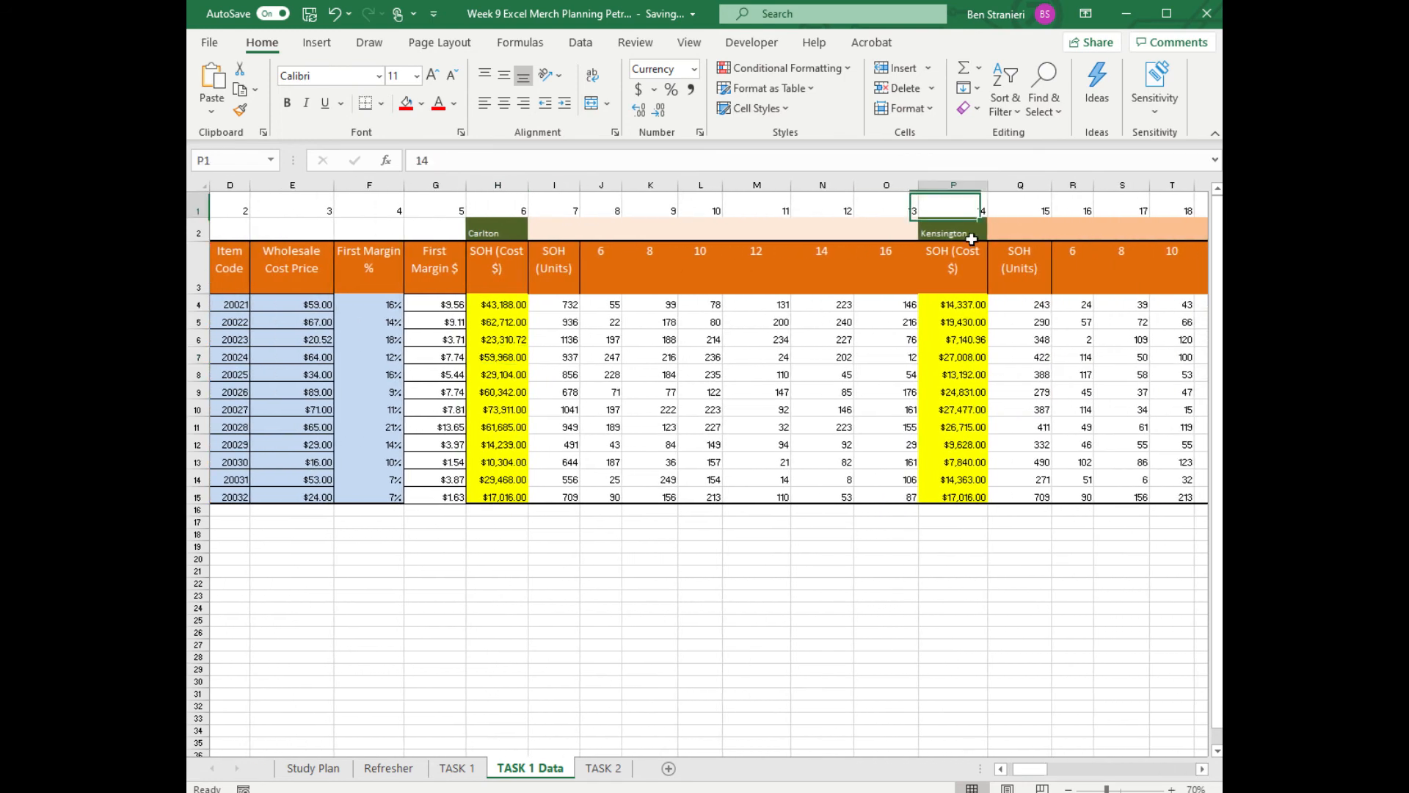
drag(972, 239, 962, 494)
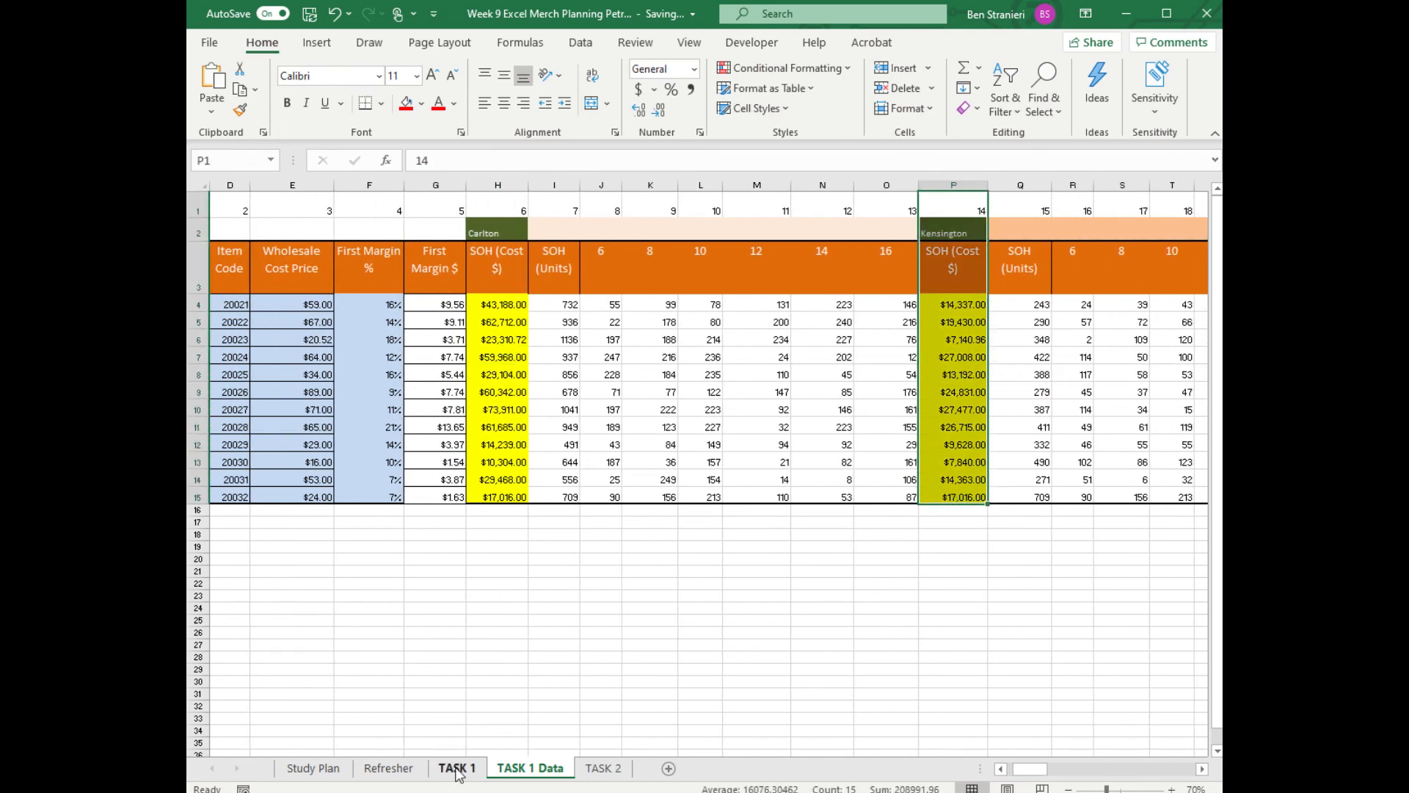
click(457, 769)
click(666, 304)
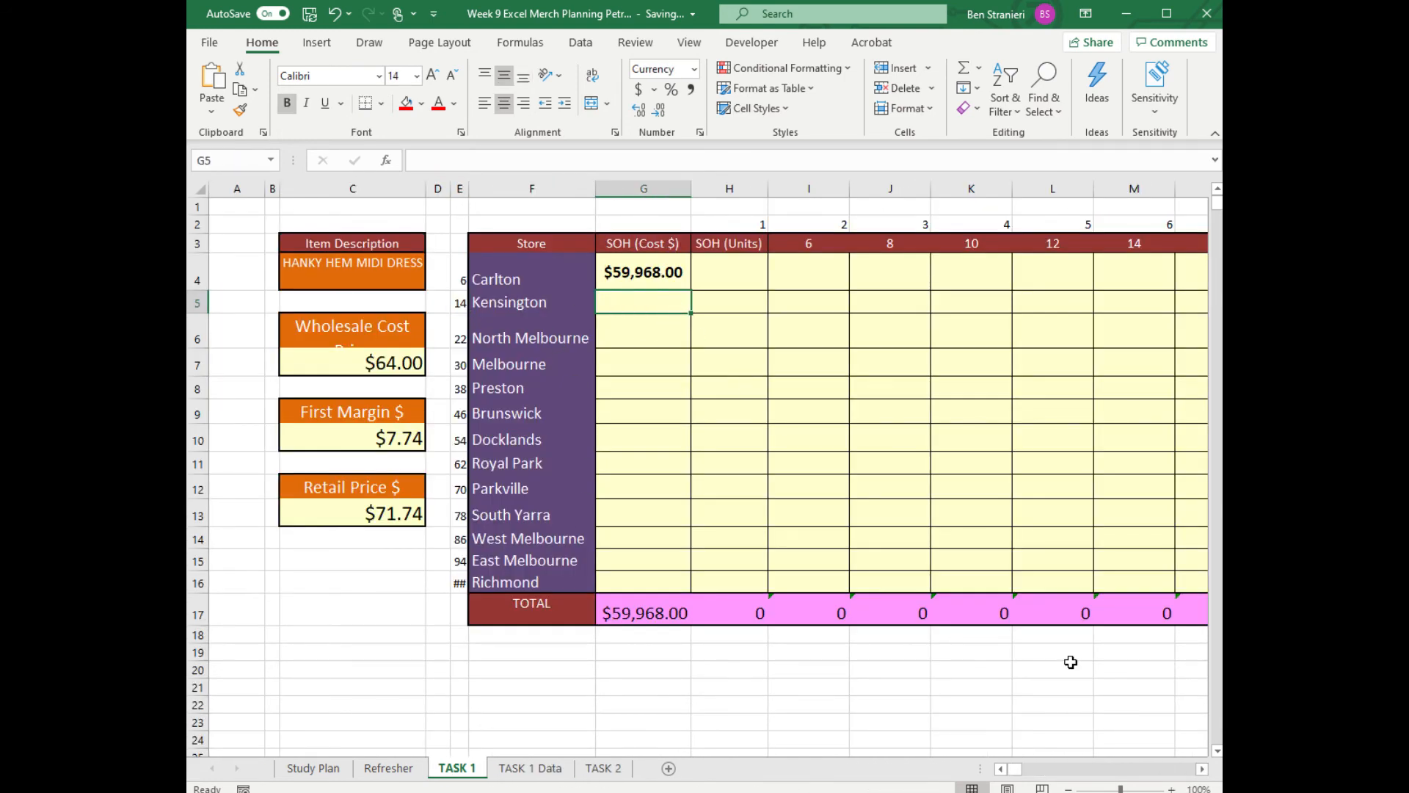
Step: Replace the cols argument in G4's OFFSET formula with E4 and fill the formula down to Richmond in G16
double_click(649, 272)
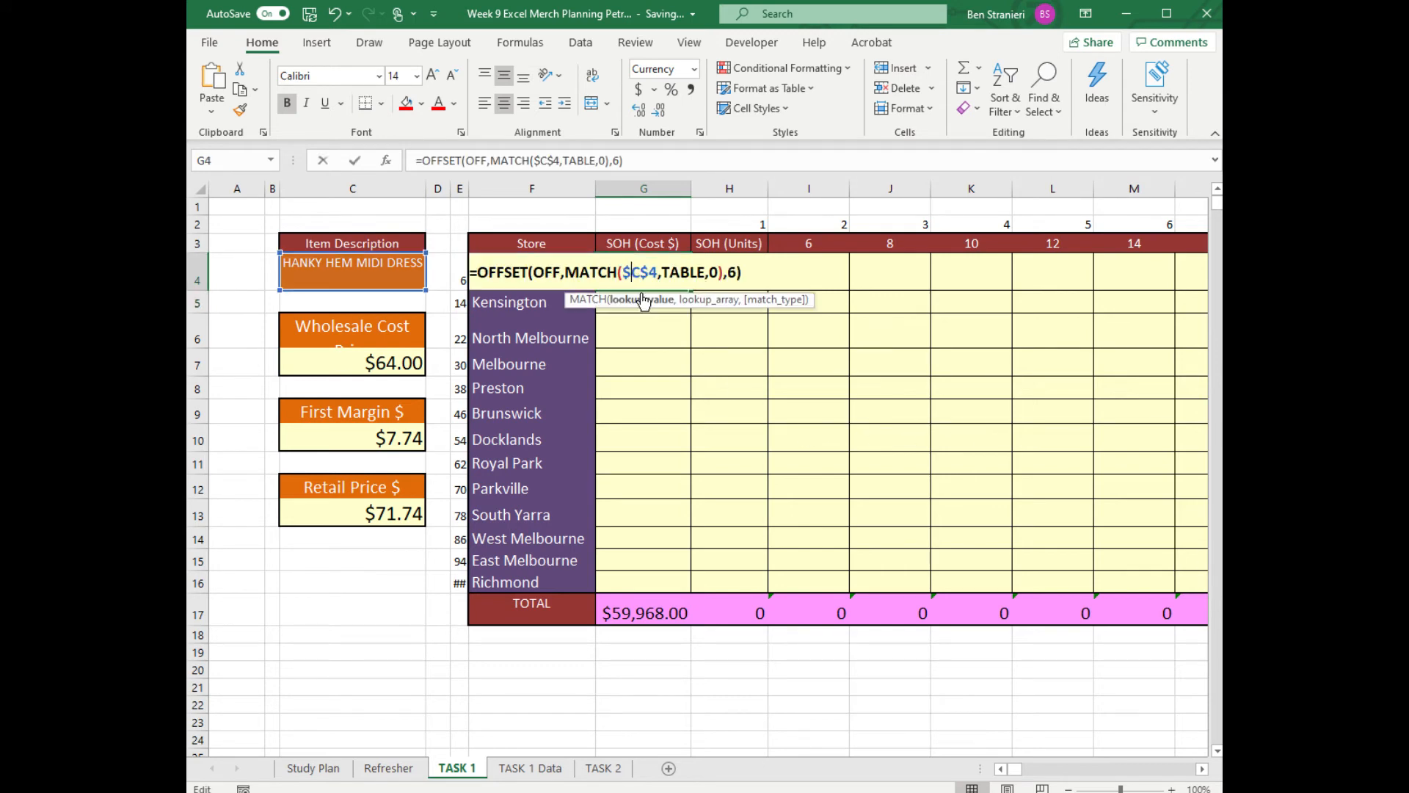
click(737, 273)
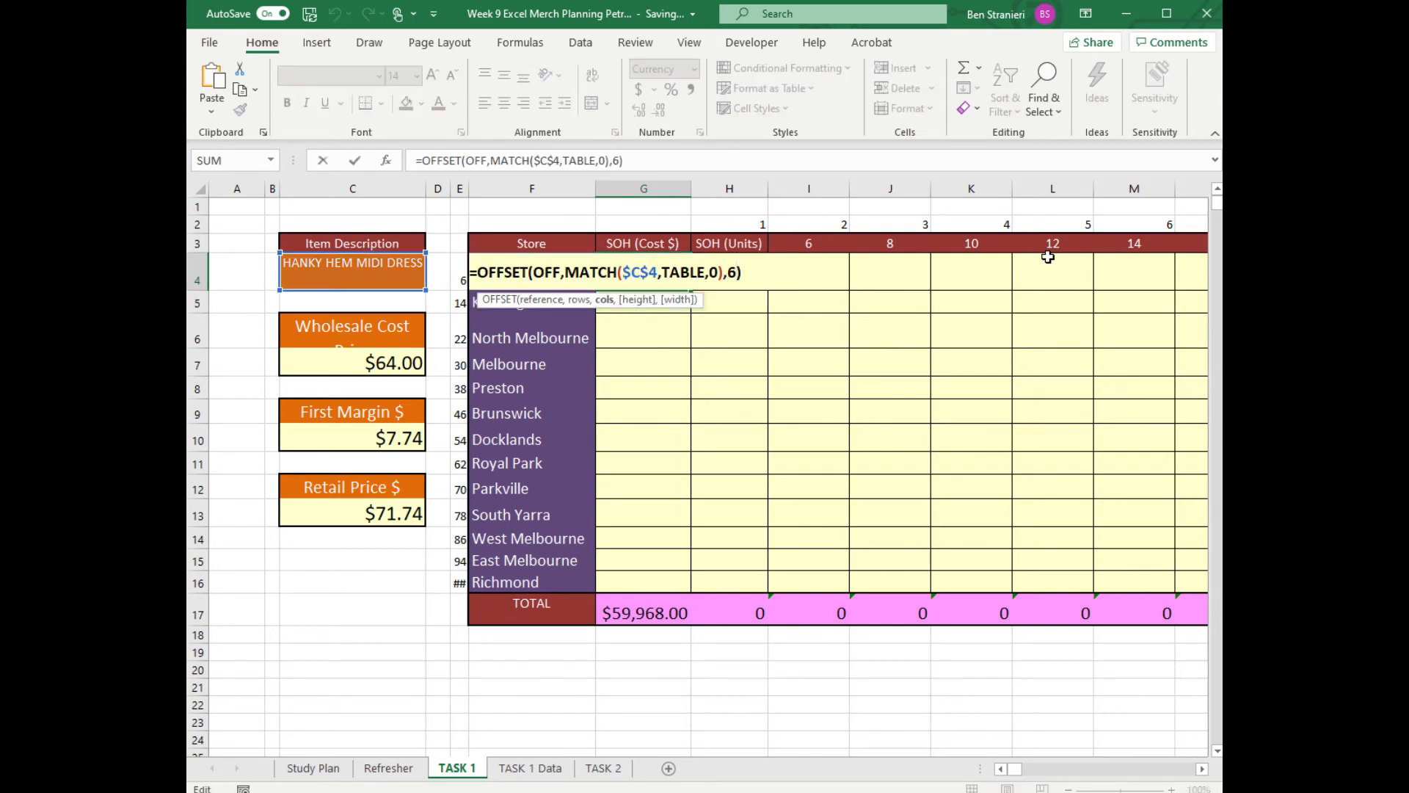
key(BackSpace)
click(462, 273)
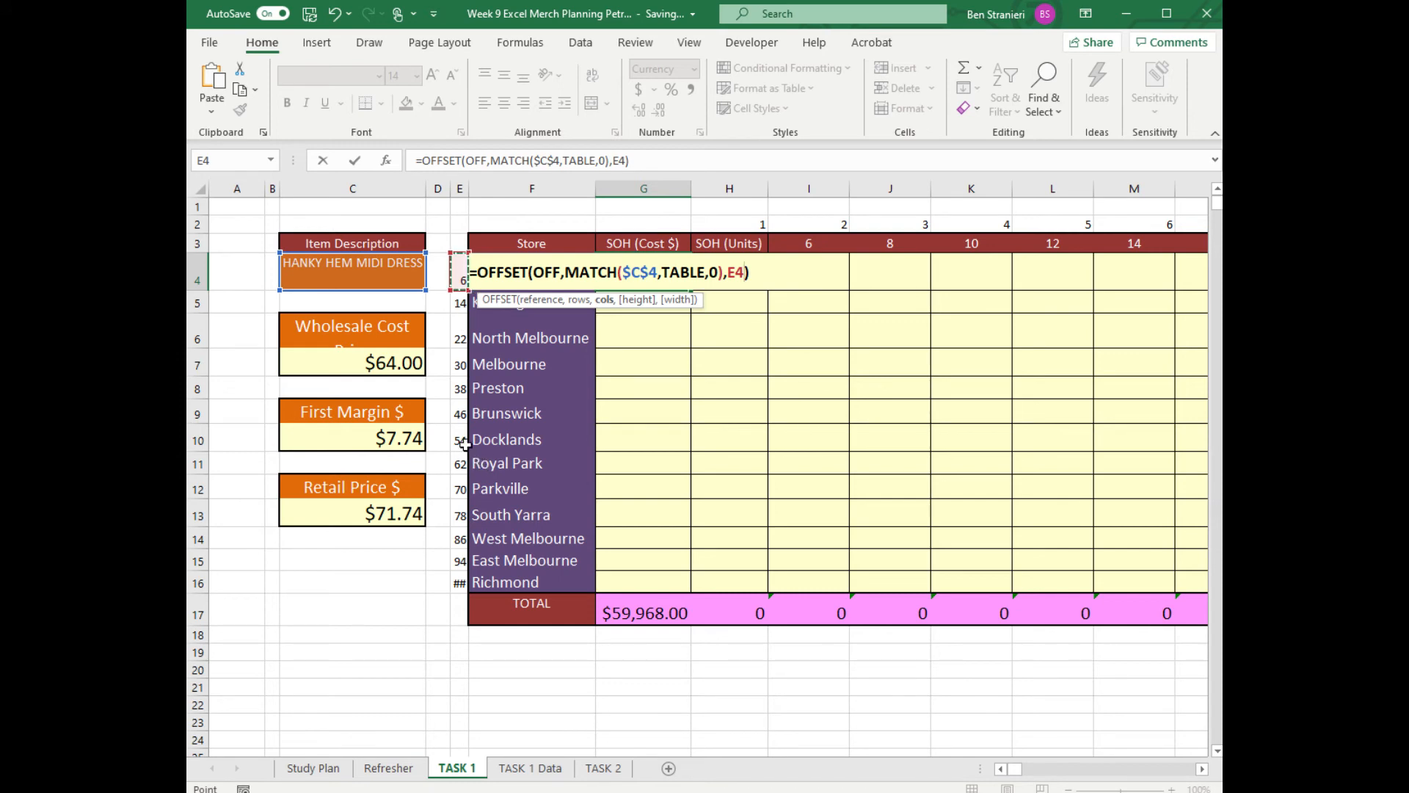
key(ctrl+Return)
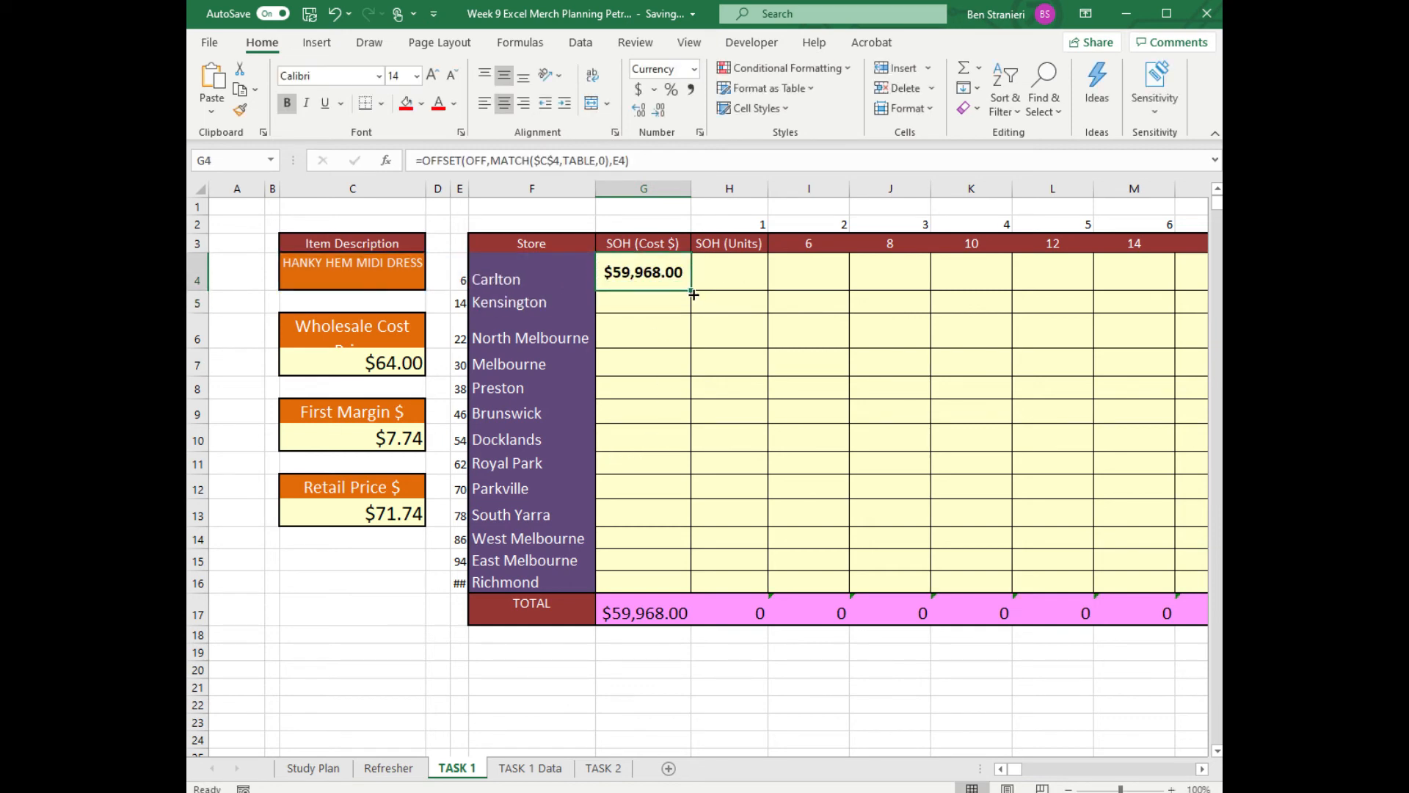
drag(693, 294, 686, 590)
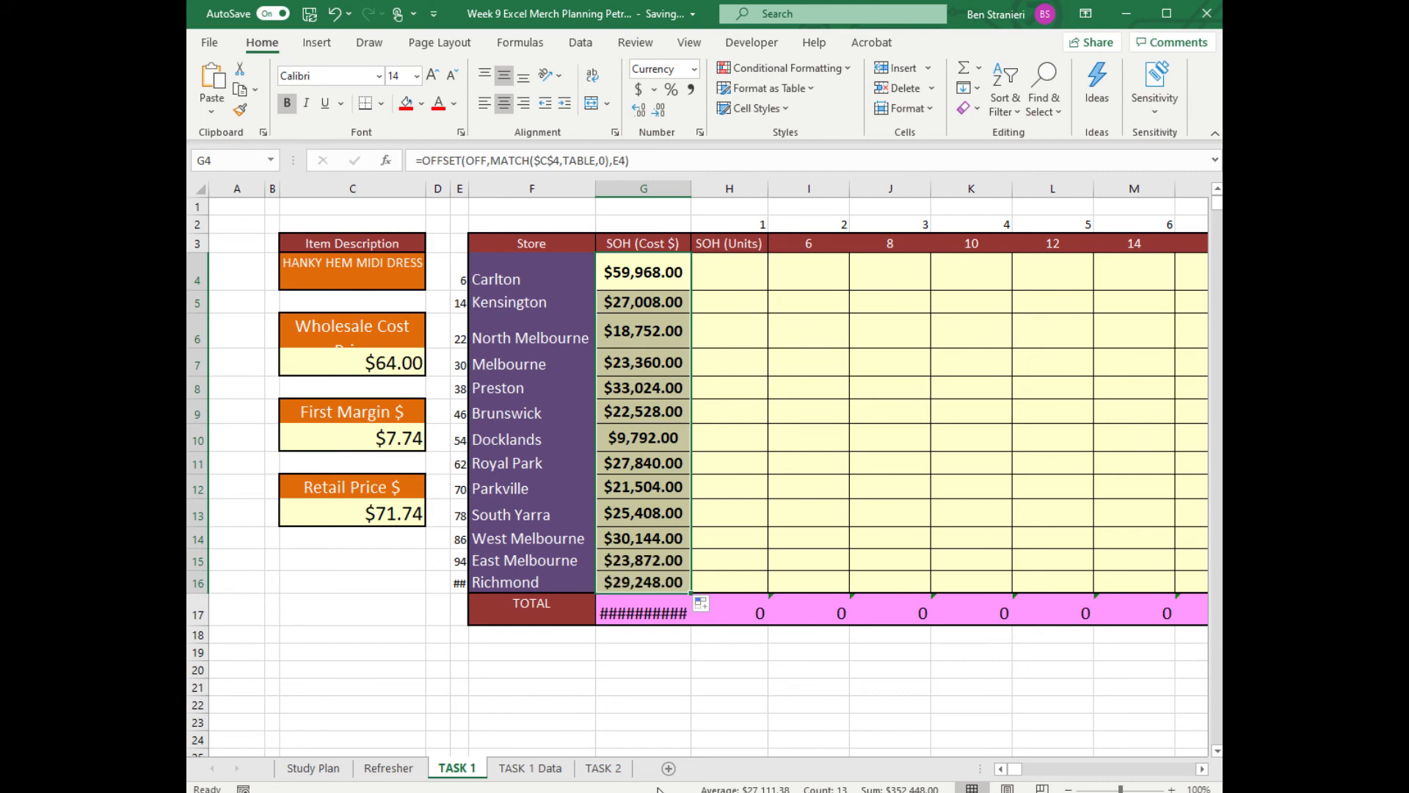
Step: Test the store formulas by choosing FLORAL CRINKLE WRAP DRESS and EMBROIDERED SMOCK DRESS in turn as the item in C4
click(418, 284)
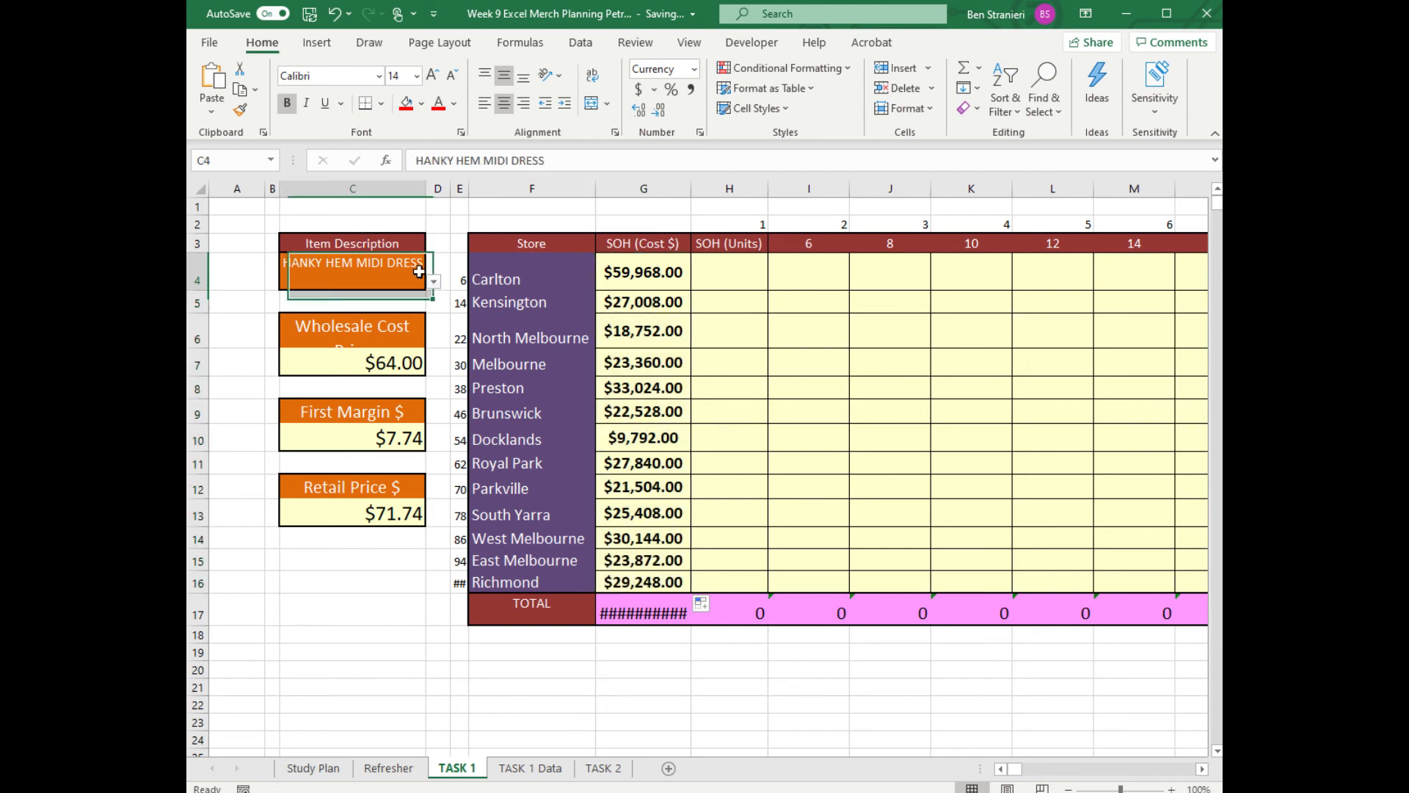
click(435, 282)
click(384, 341)
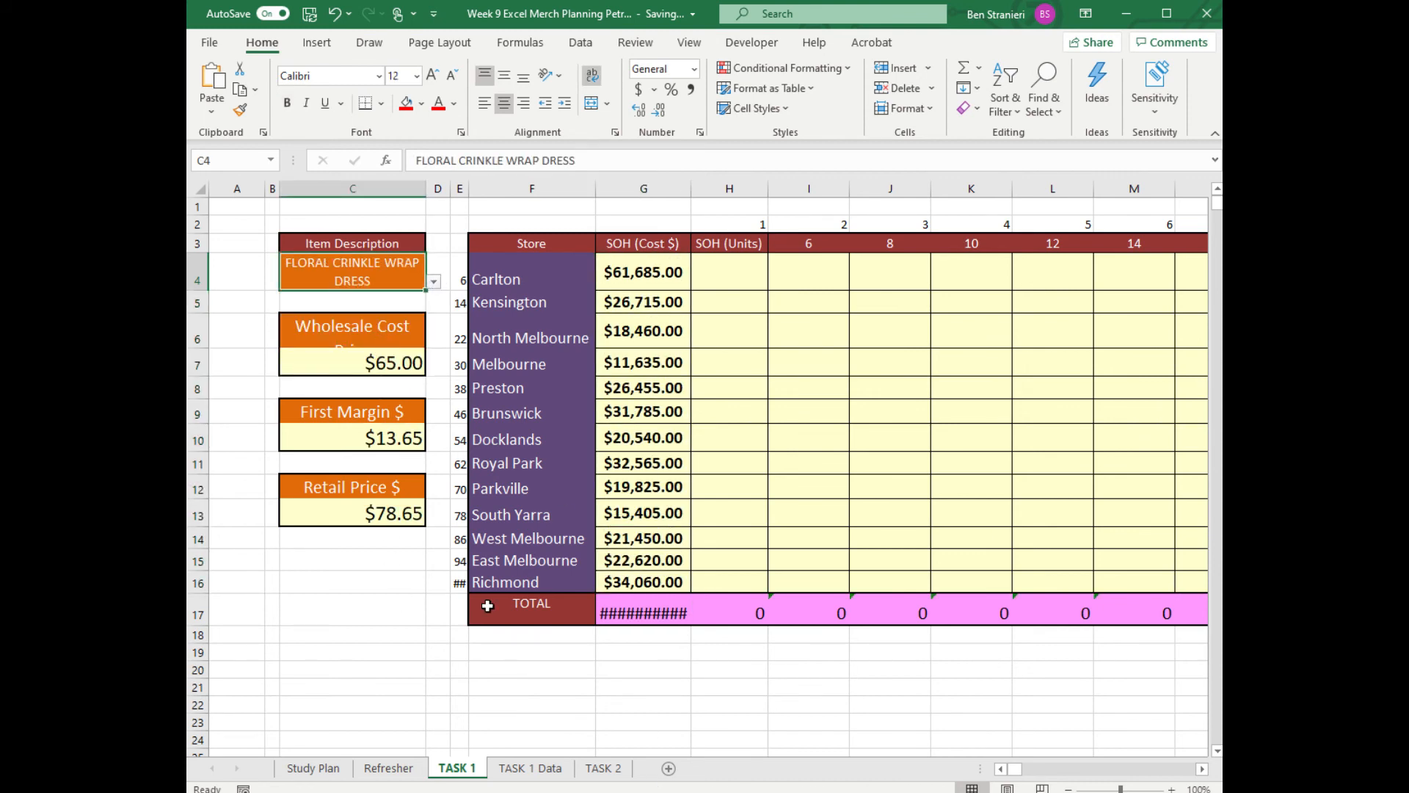
click(433, 281)
click(345, 359)
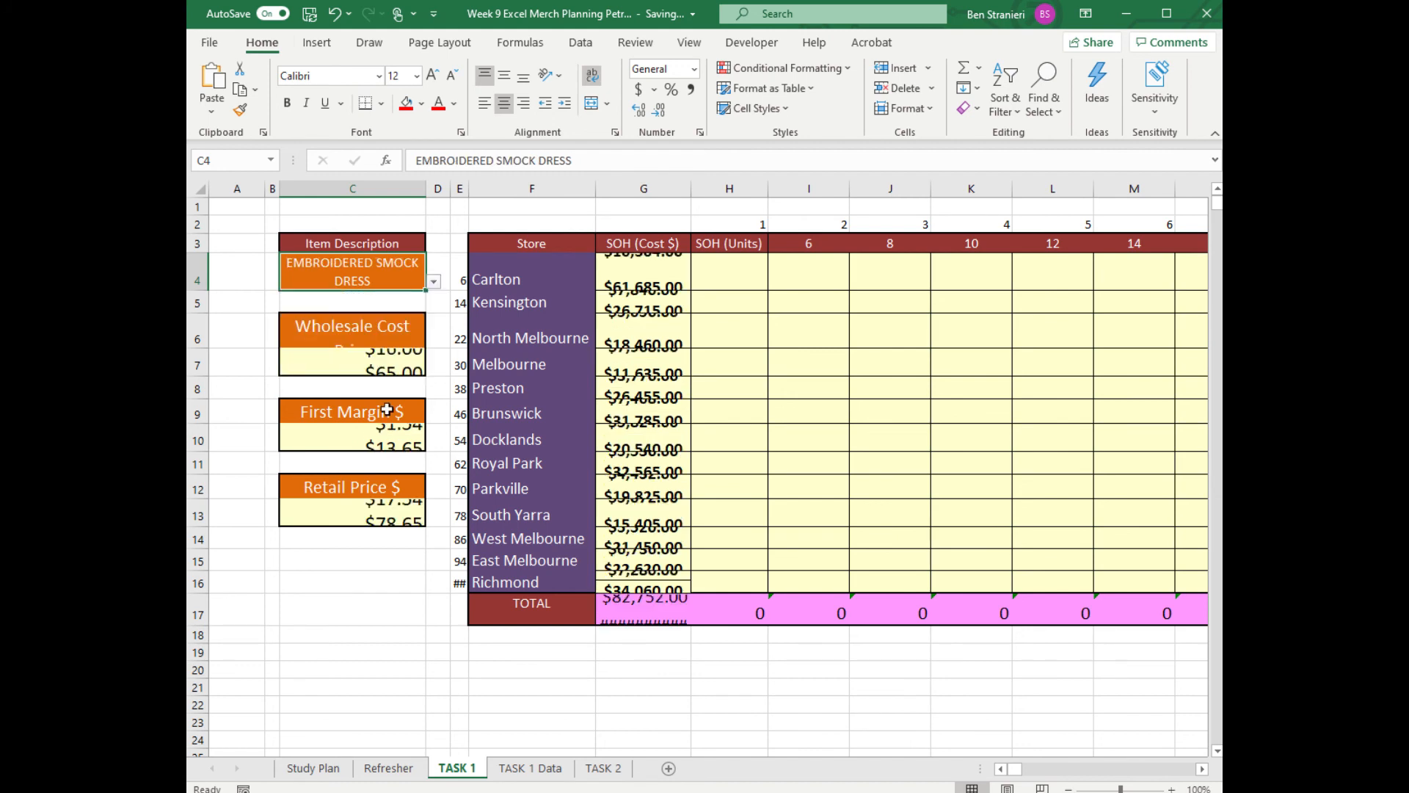
click(704, 432)
click(380, 378)
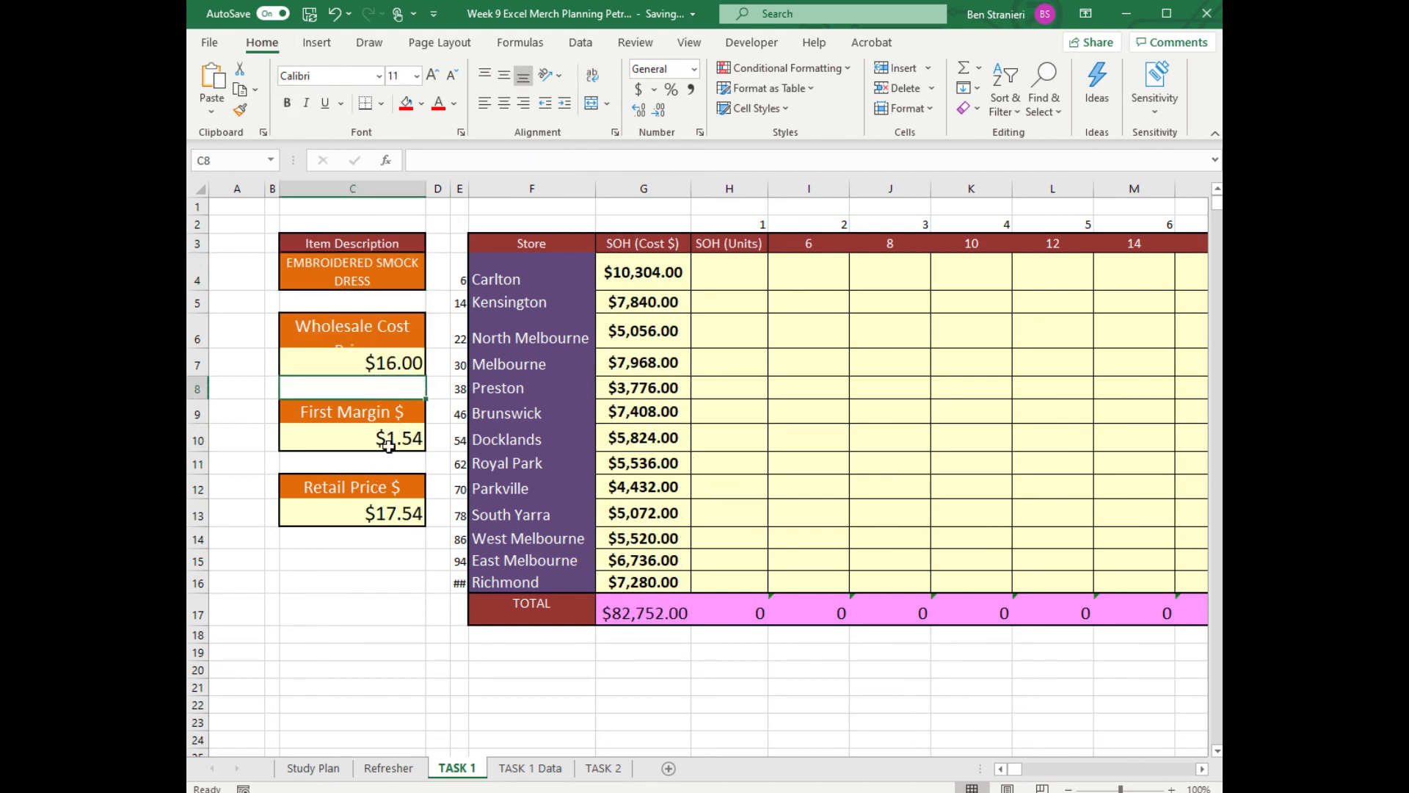
Step: Inspect the formulas behind Wholesale Cost Price, First Margin $ and Retail Price $ in C7, C10 and C13
click(400, 365)
double_click(400, 364)
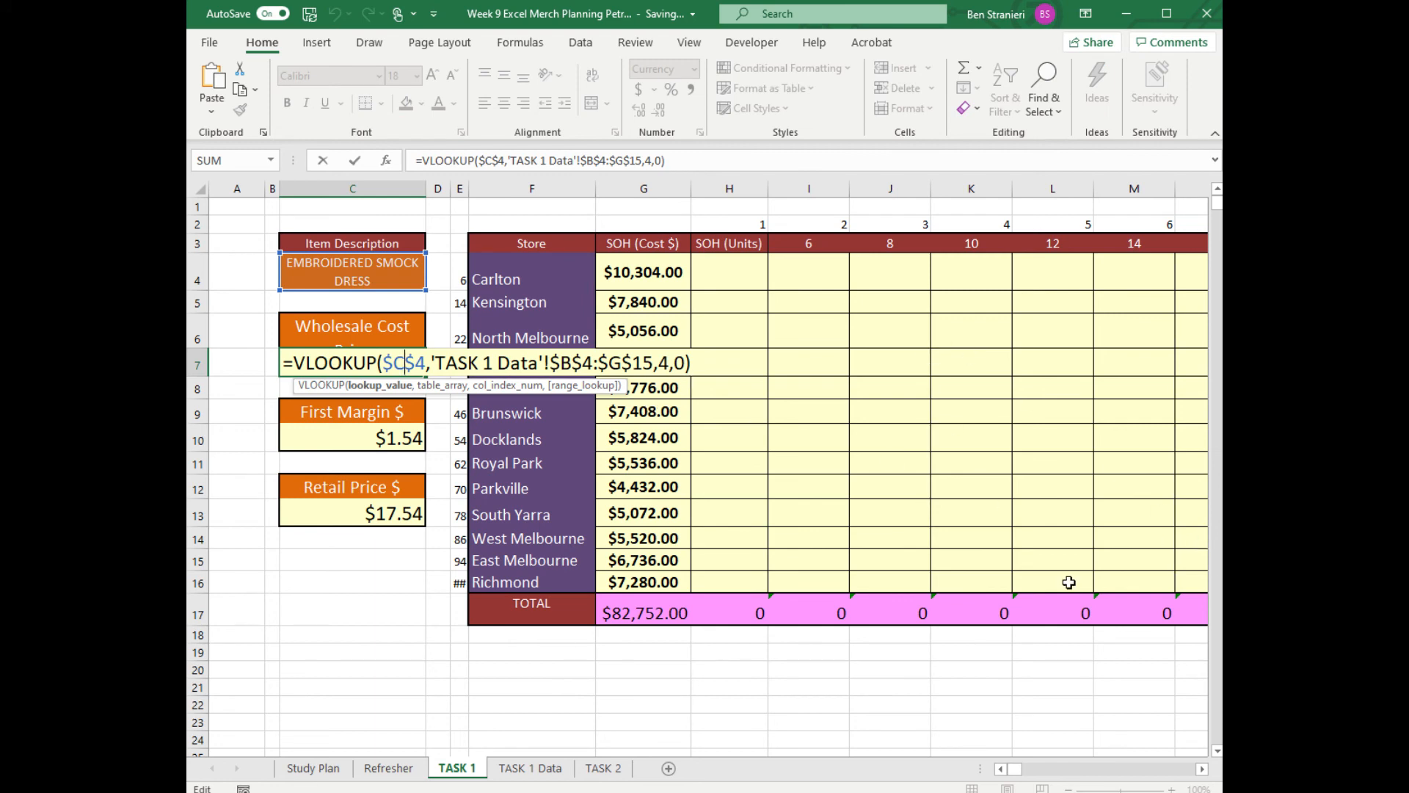
key(Escape)
click(369, 438)
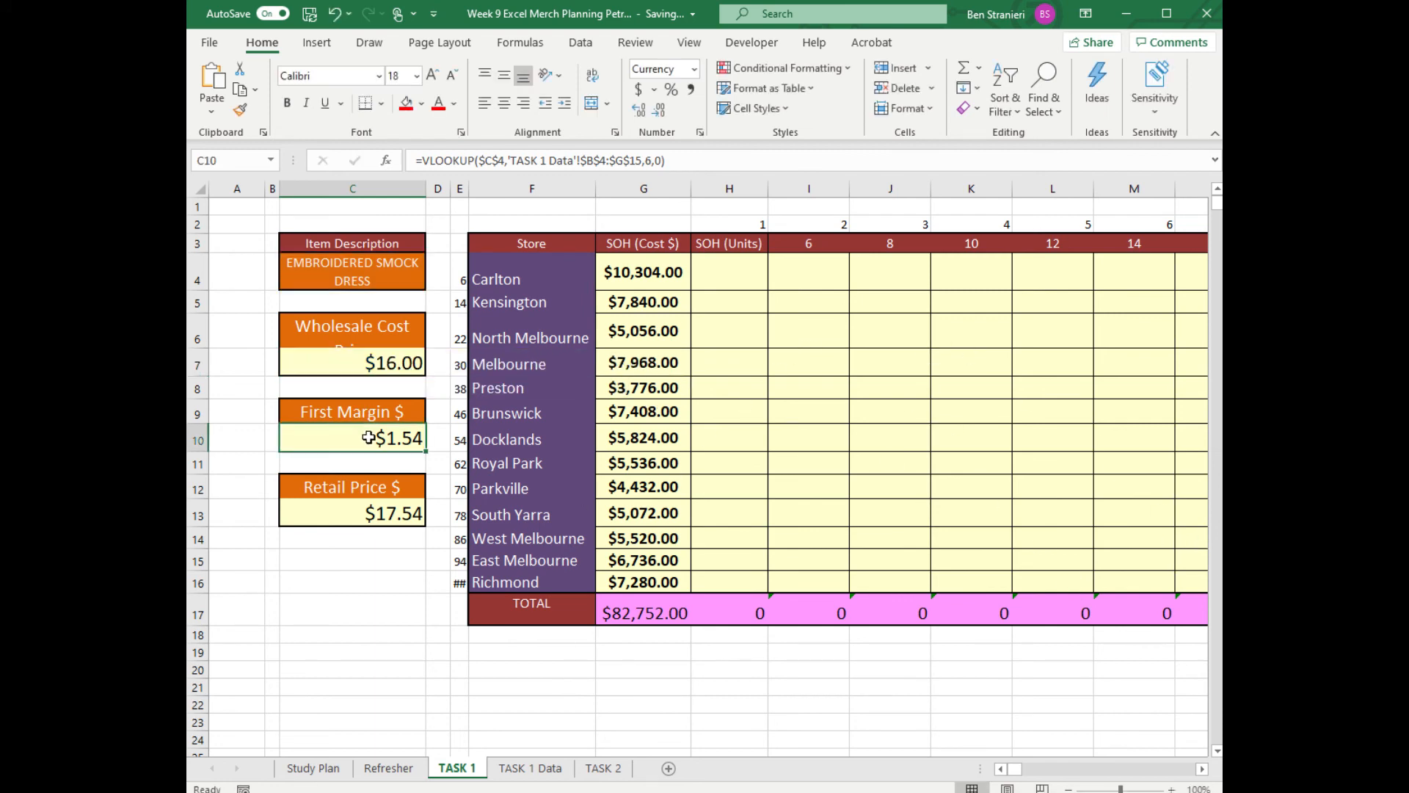
double_click(369, 438)
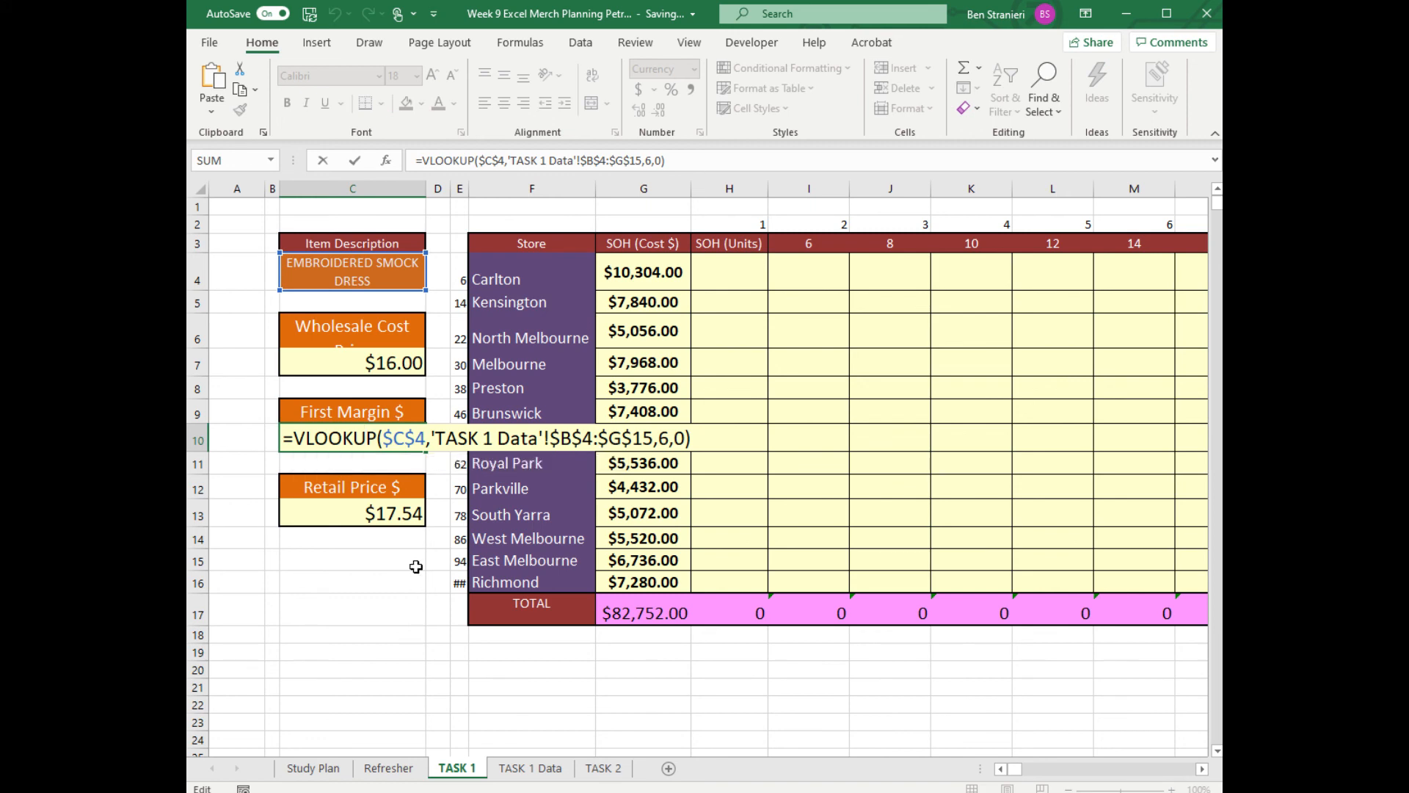
key(Escape)
double_click(371, 513)
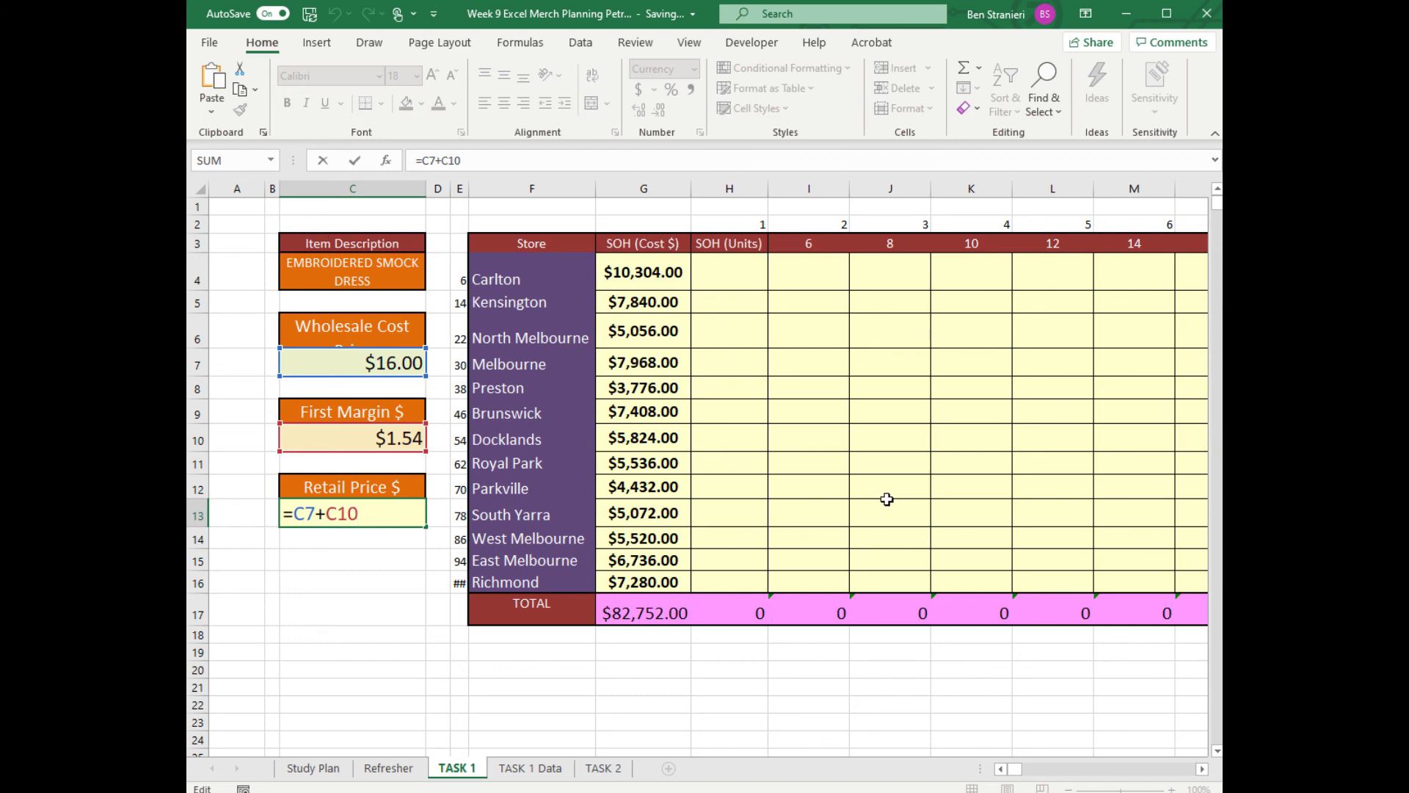
key(ctrl+Return)
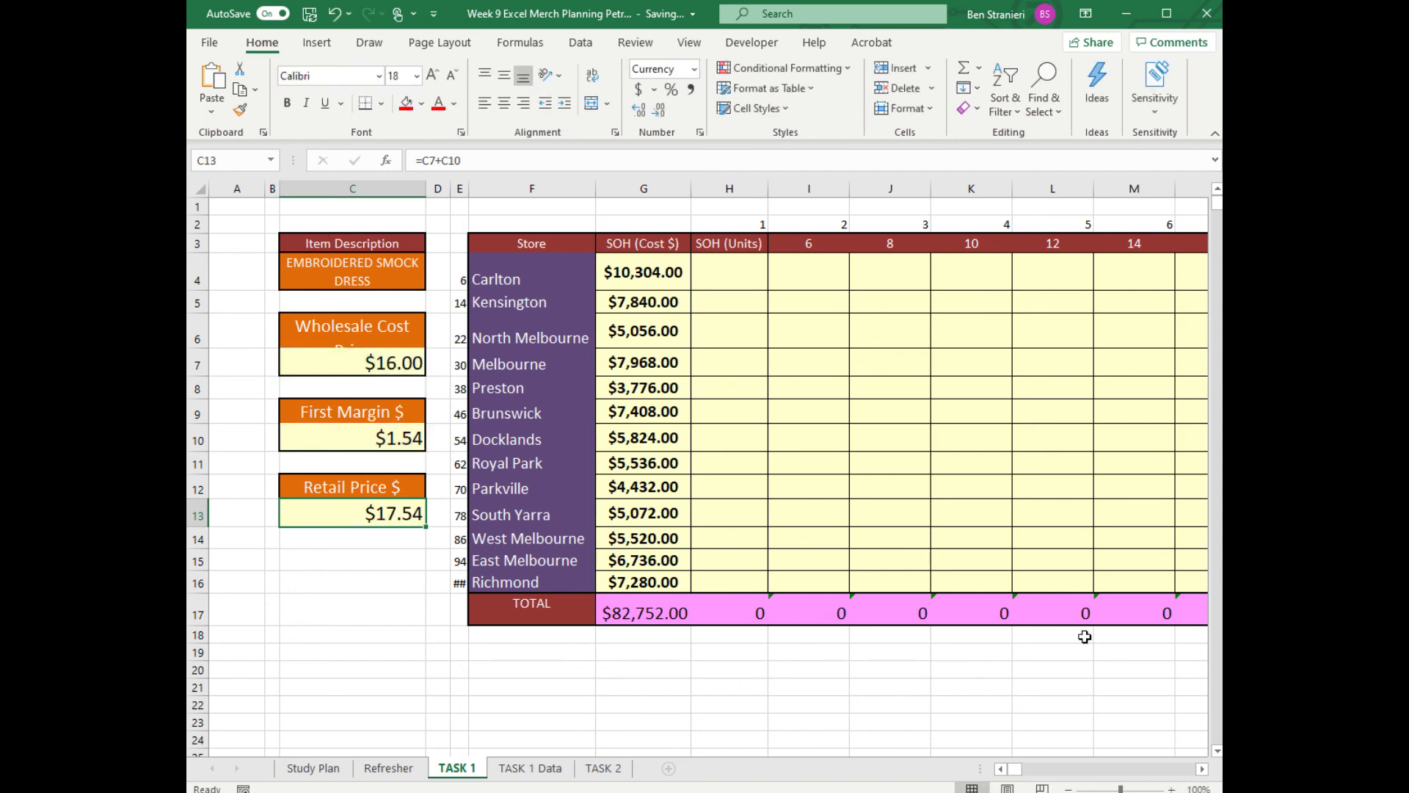
Step: Look over the store table's remaining size columns and the Q1 instructions, and open Carlton's SOH (Cost $) formula in G4
click(1202, 769)
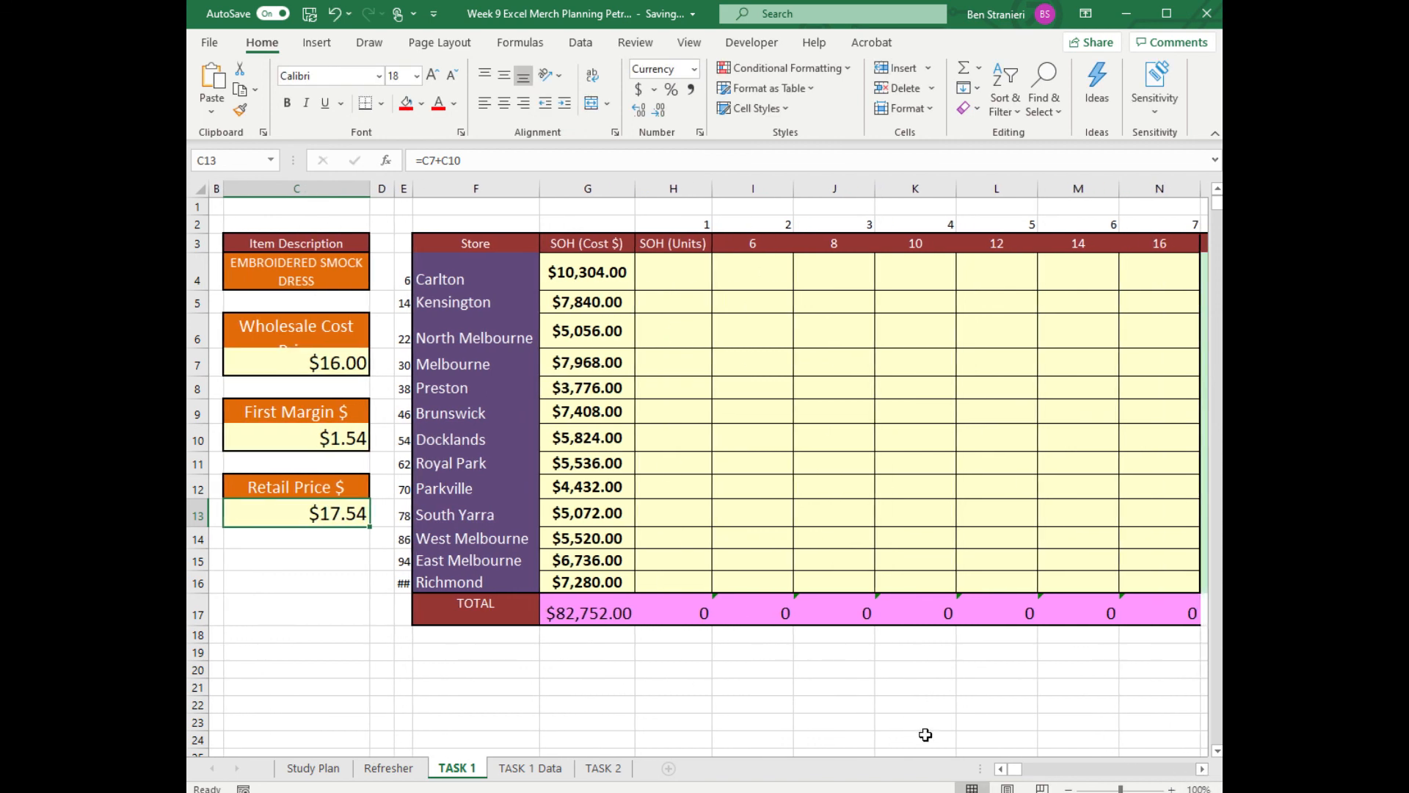
drag(1011, 768, 1014, 768)
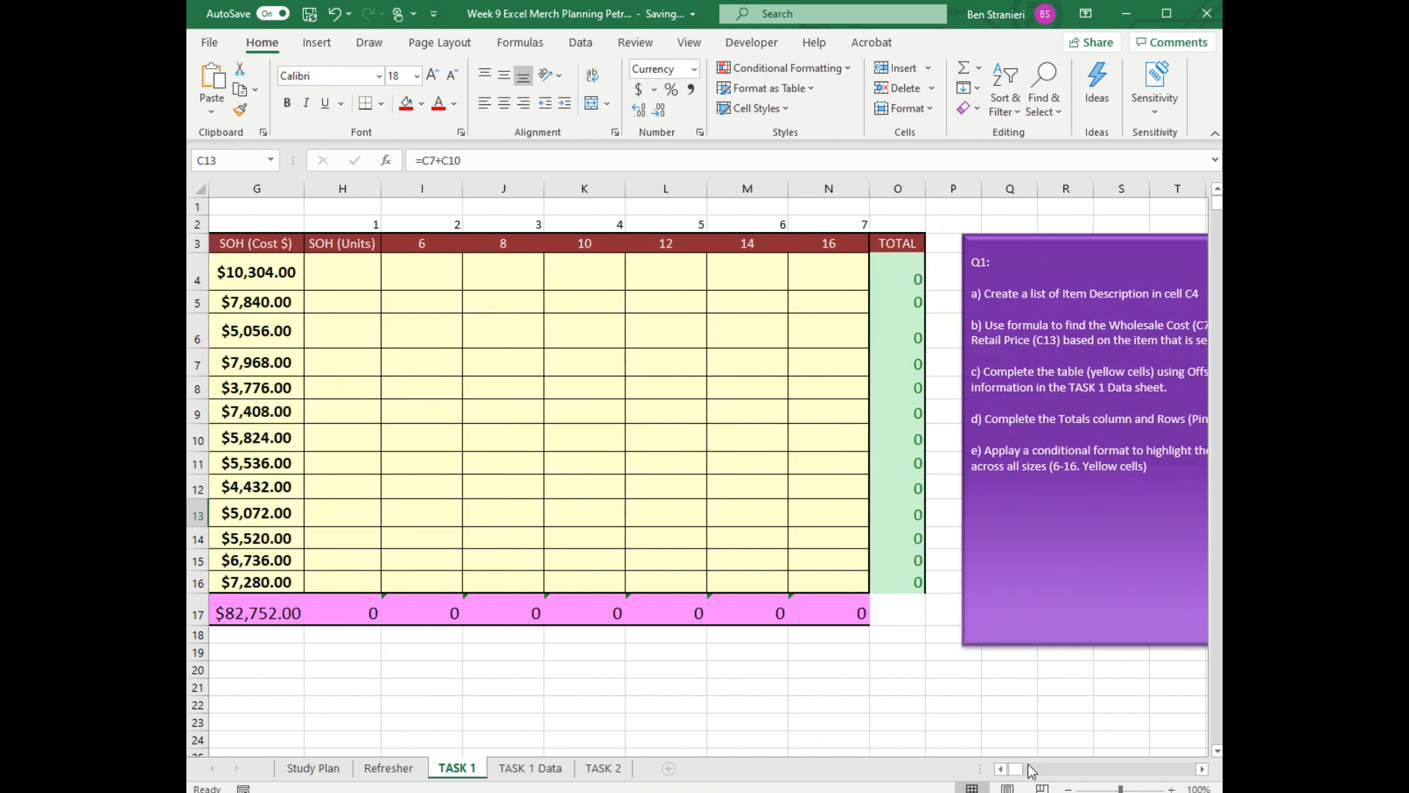
double_click(1001, 768)
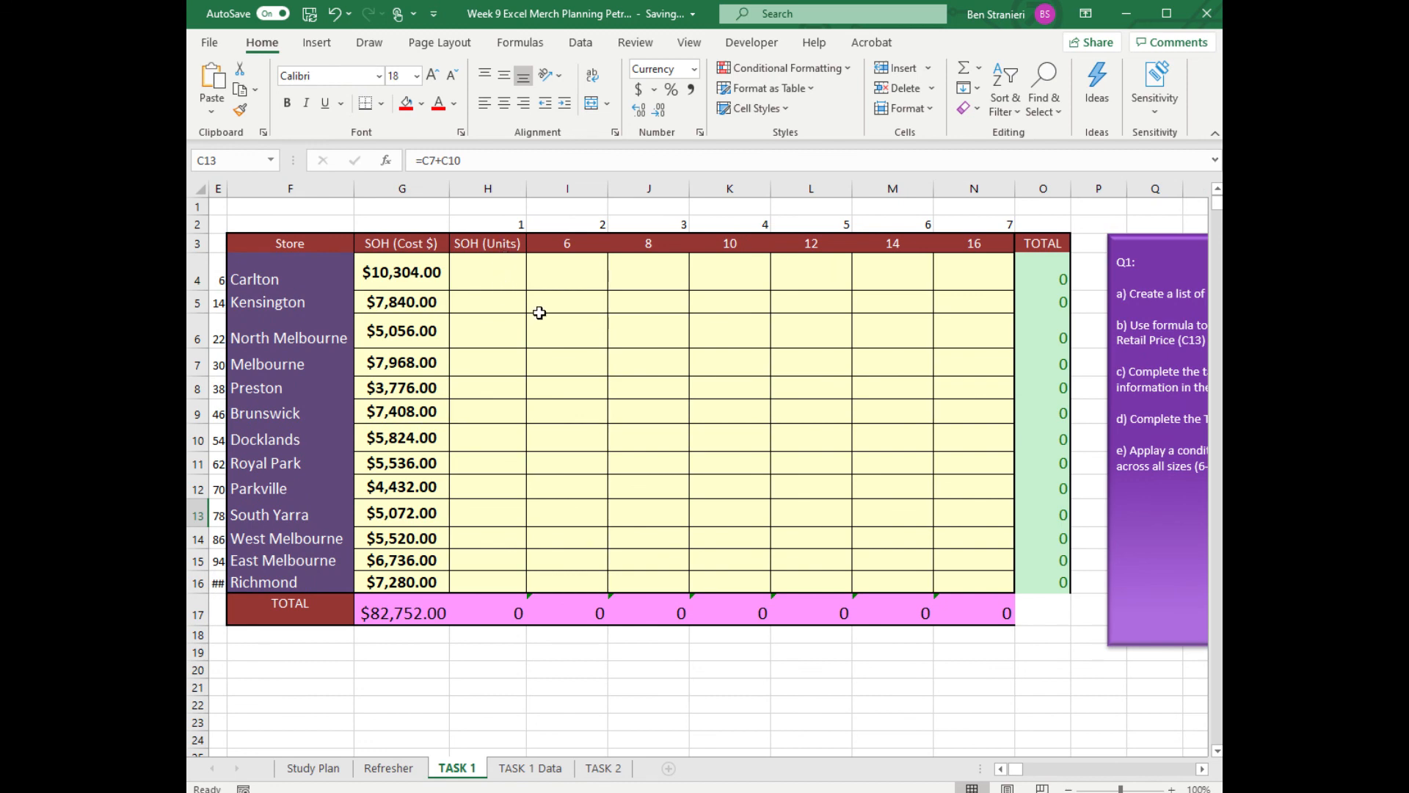
click(1001, 769)
double_click(1001, 768)
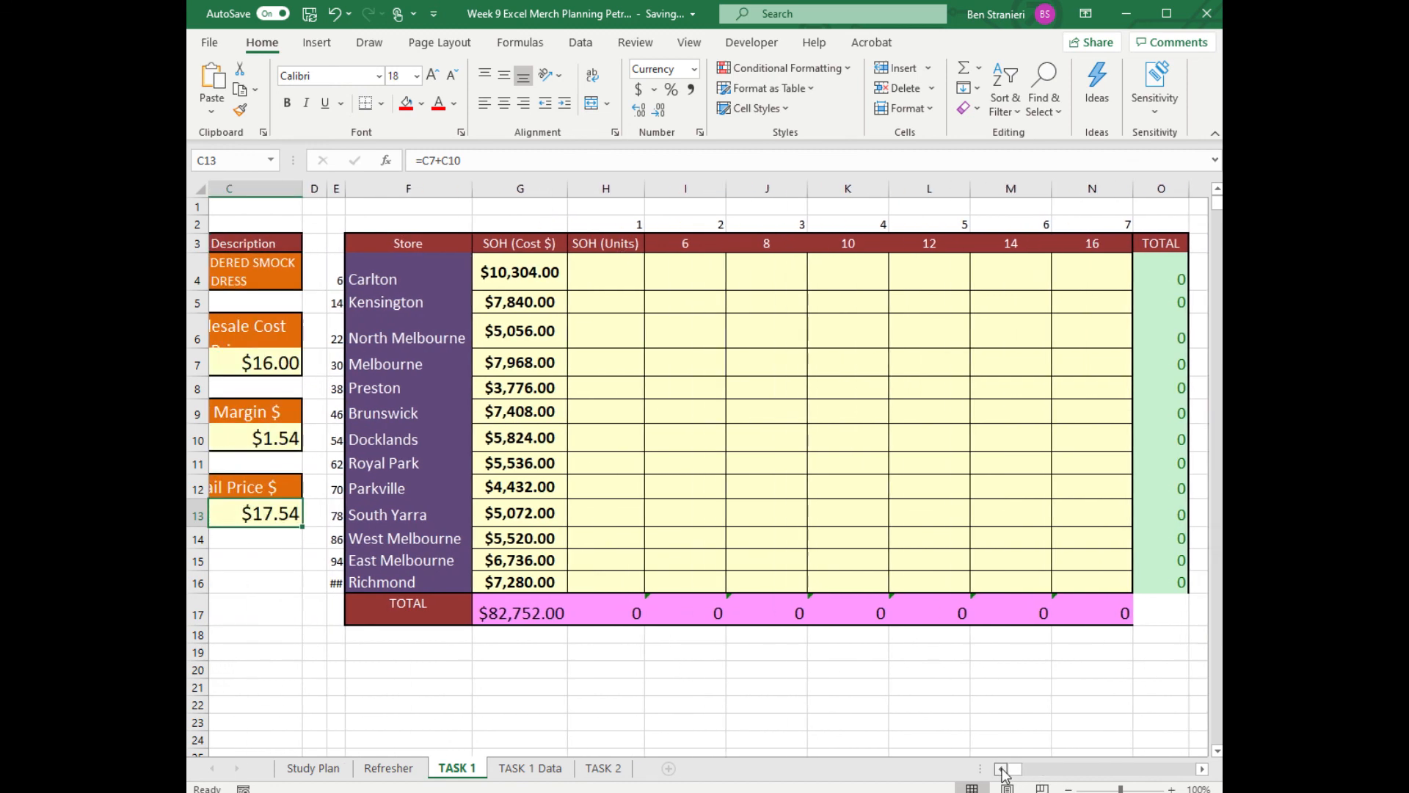
click(1001, 768)
double_click(655, 276)
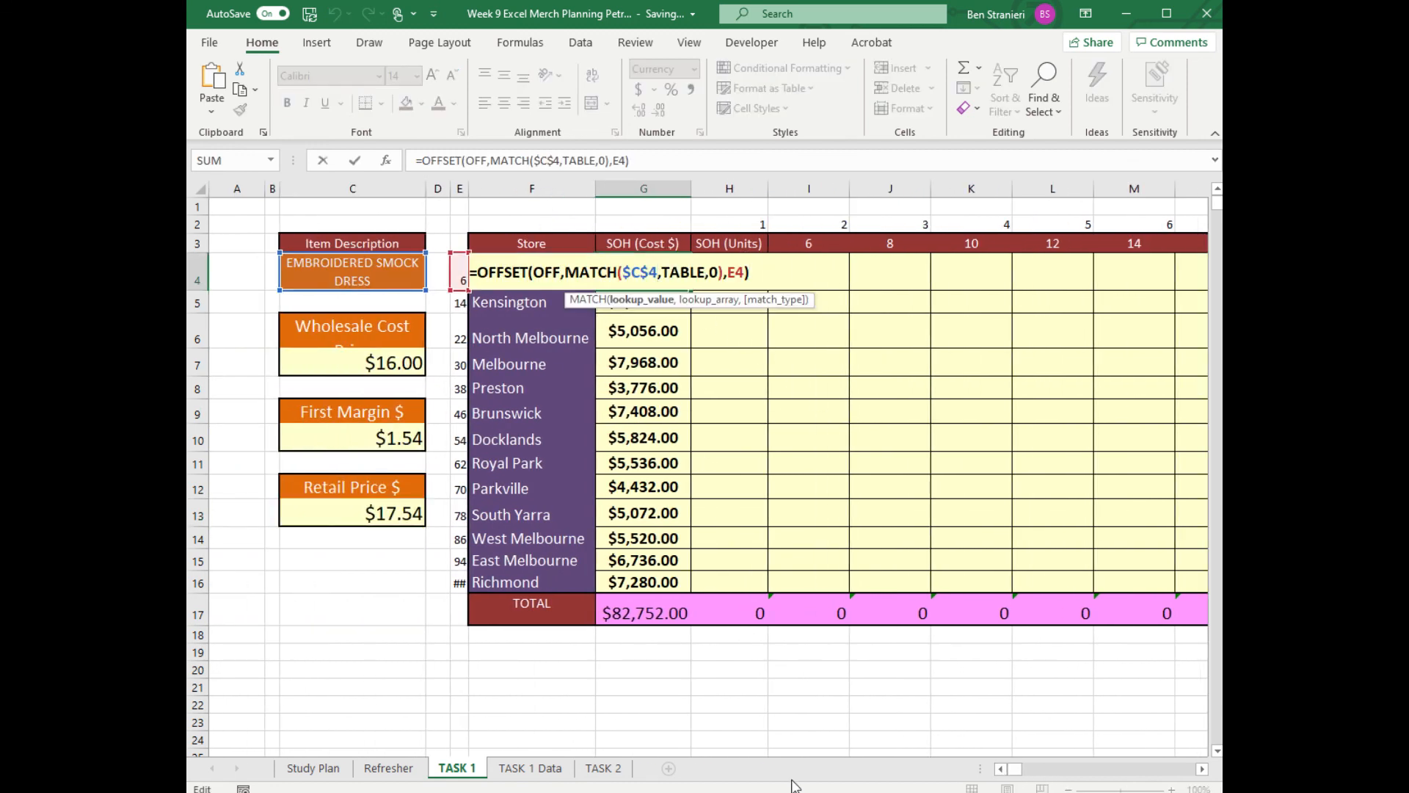